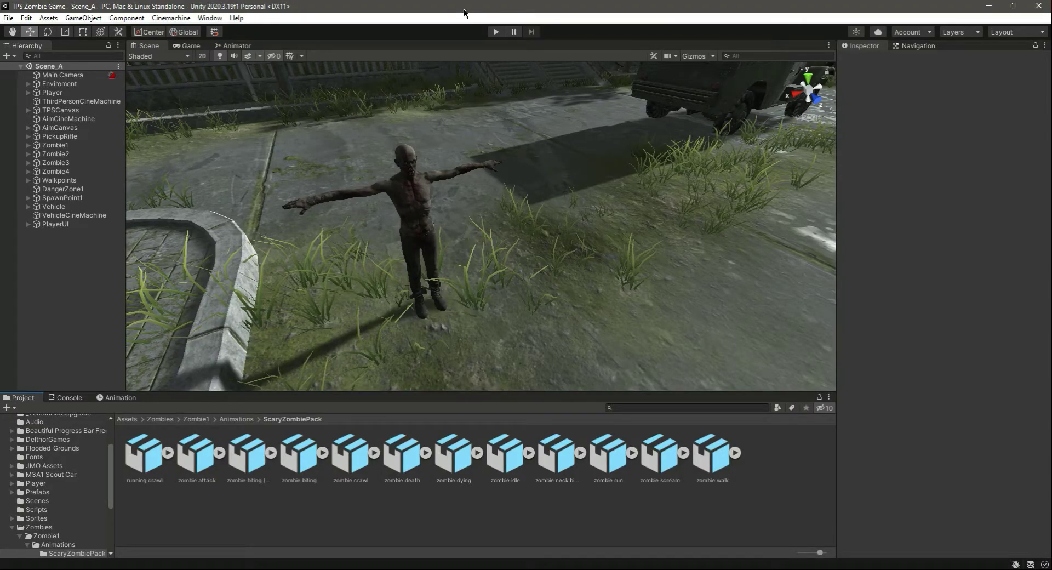
# - Frame Zombie1 in the scene view and look at it from the front
pyautogui.doubleClick(66, 145)
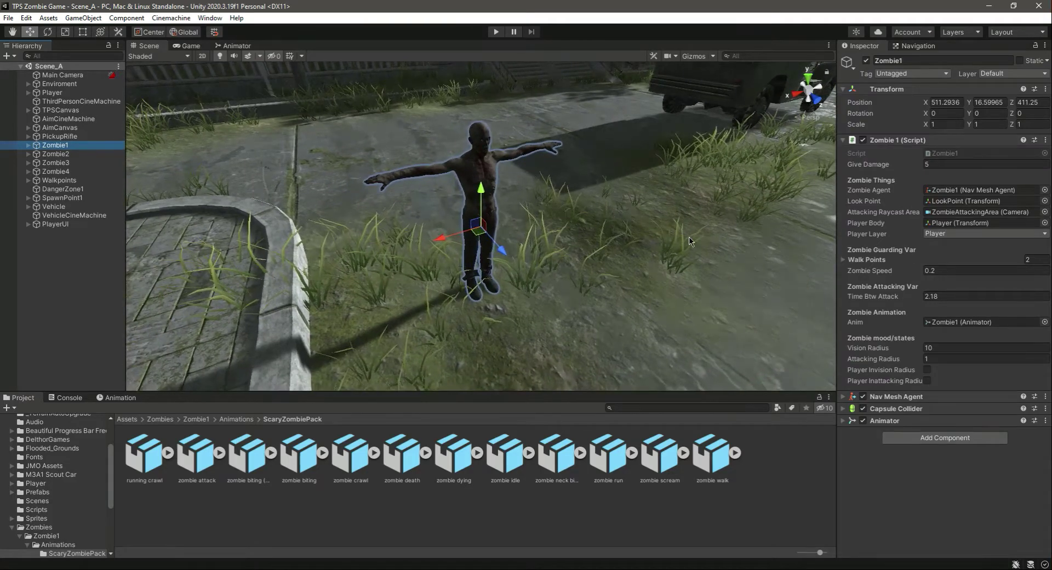
pyautogui.moveTo(694, 318); pyautogui.dragTo(648, 264, button='right')
pyautogui.press('s')
pyautogui.press('w')
pyautogui.press('d')
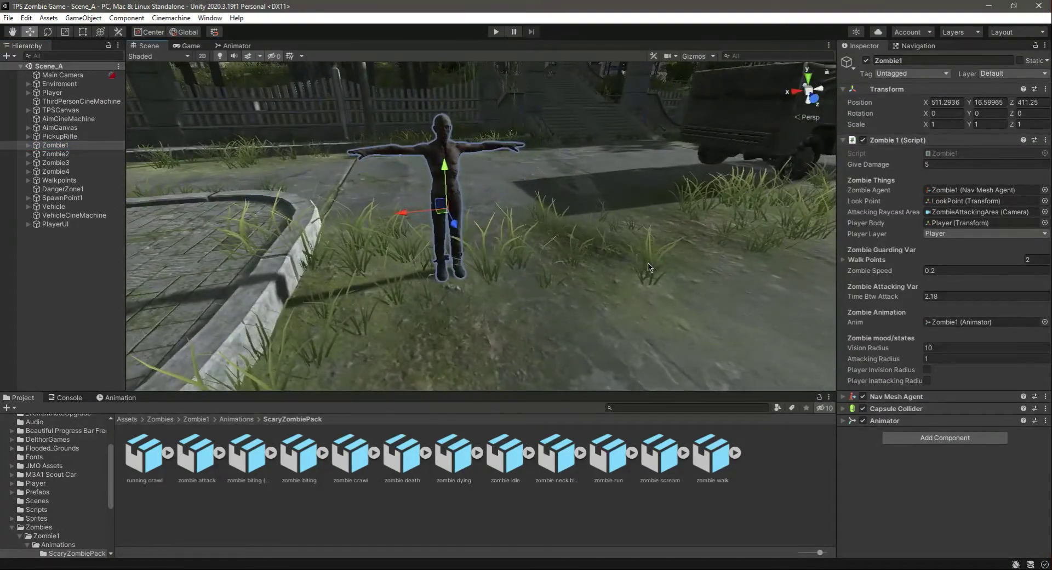
# - Duplicate the PlayerUI canvas and rename the copy ZombieUI
pyautogui.click(28, 226)
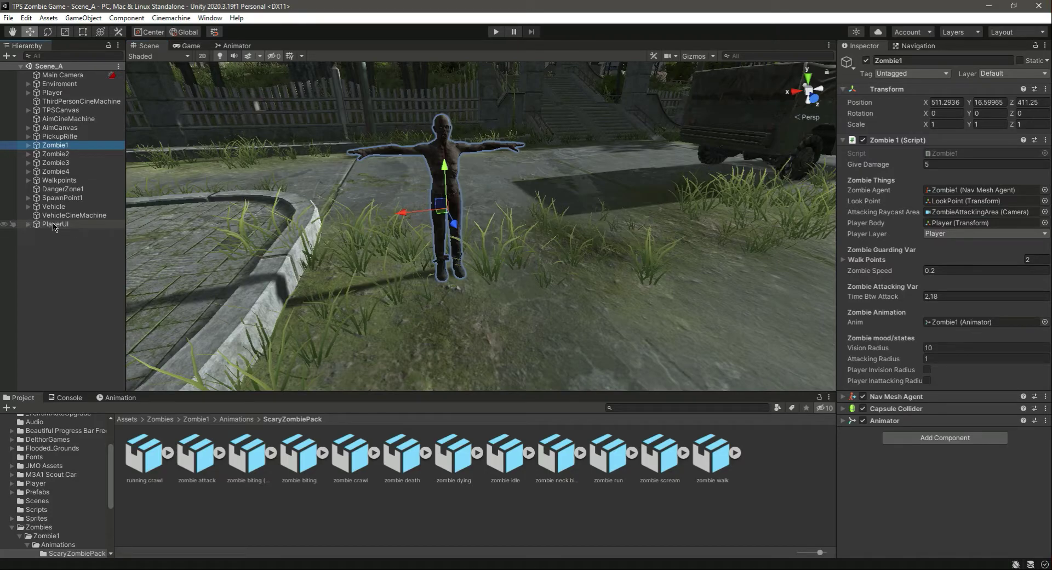
pyautogui.click(55, 225)
pyautogui.hotkey('ctrl', 'd')
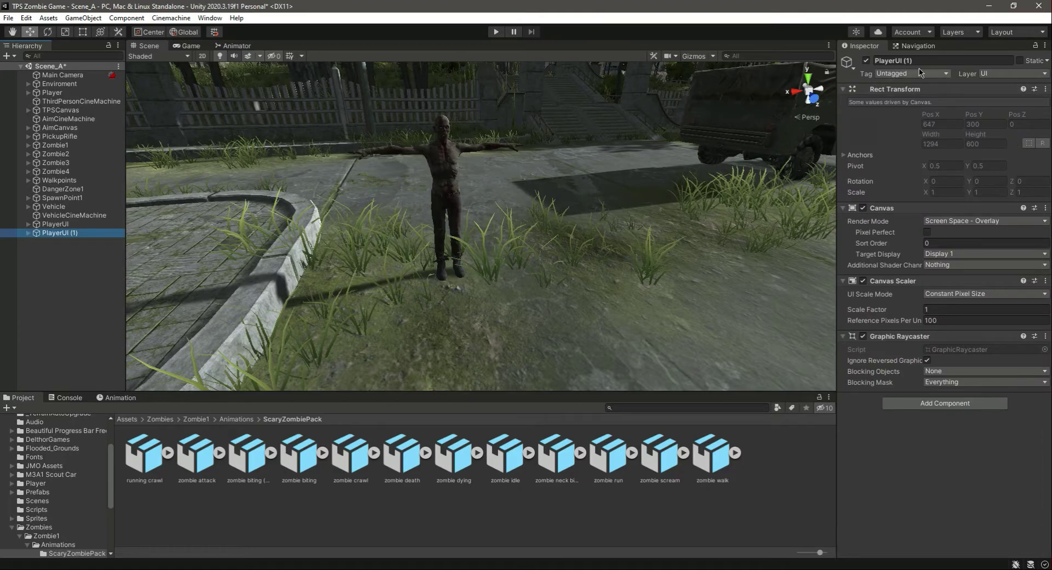
pyautogui.click(935, 61)
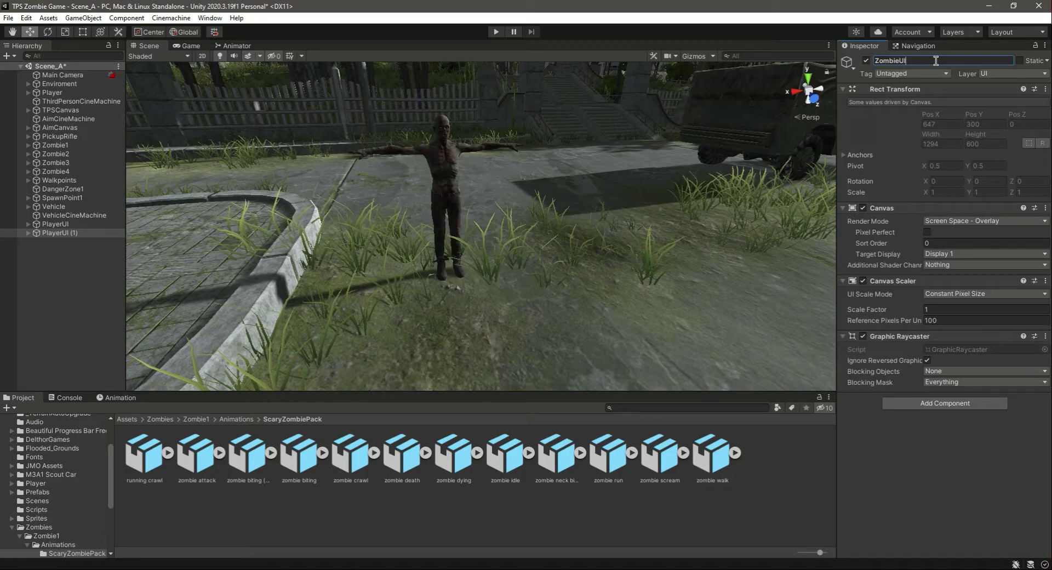
pyautogui.click(61, 234)
# - Frame the ZombieUI canvas and examine its layout in the 2D scene view
pyautogui.doubleClick(61, 234)
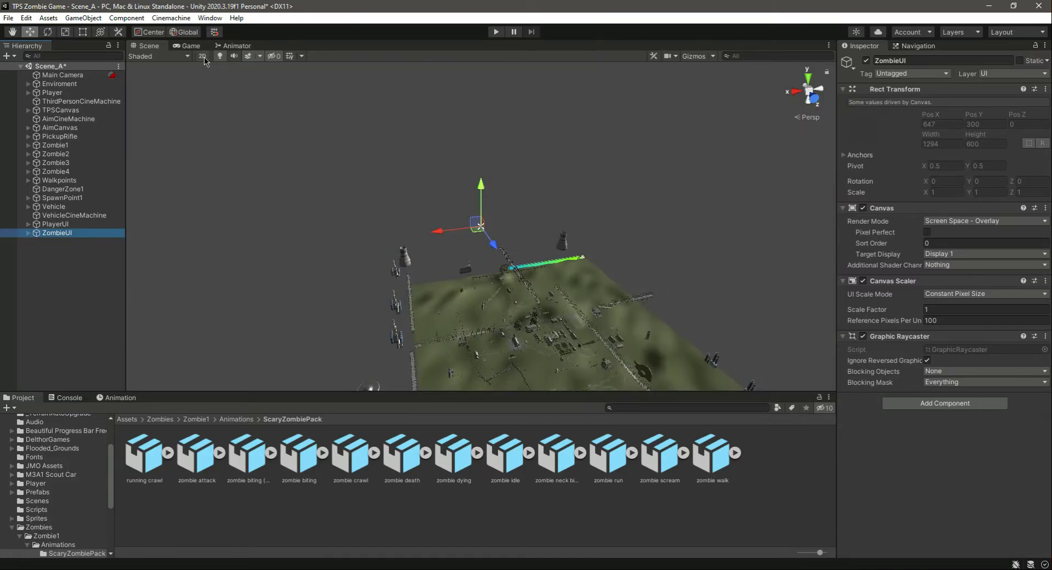
pyautogui.click(188, 46)
pyautogui.click(149, 46)
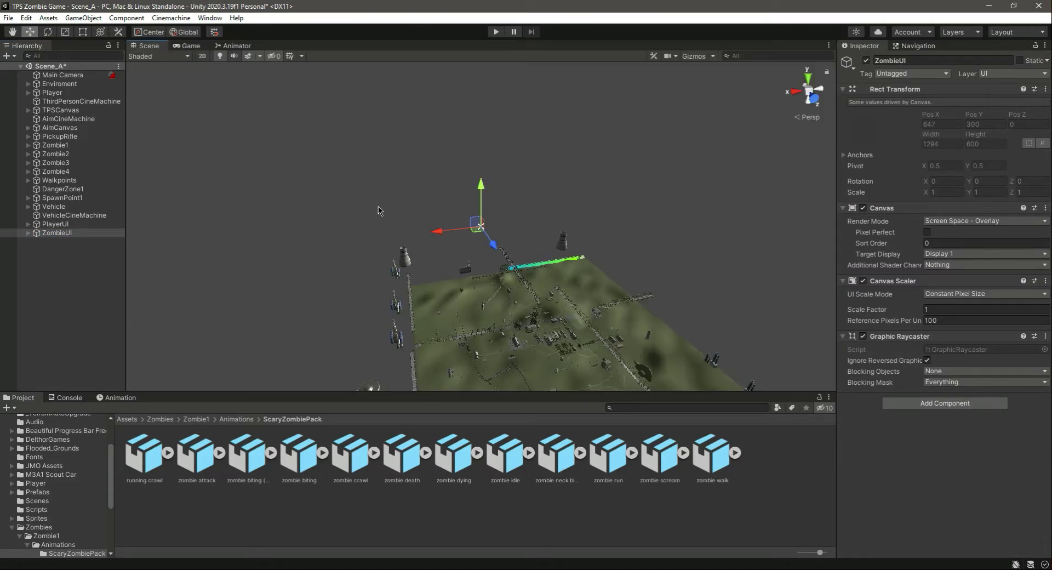
pyautogui.doubleClick(61, 234)
pyautogui.moveTo(303, 296); pyautogui.dragTo(562, 324, button='right')
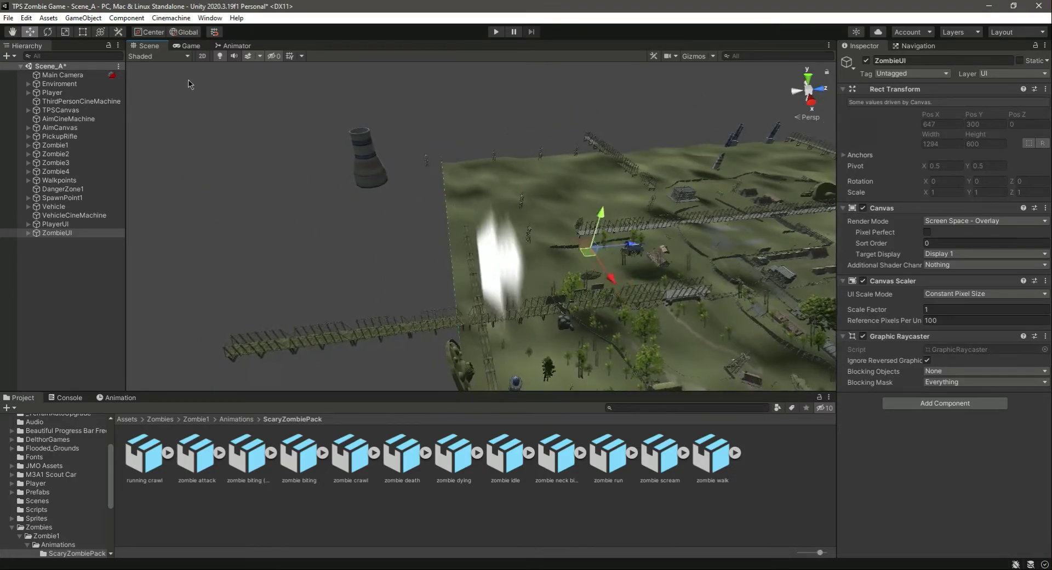
pyautogui.click(202, 56)
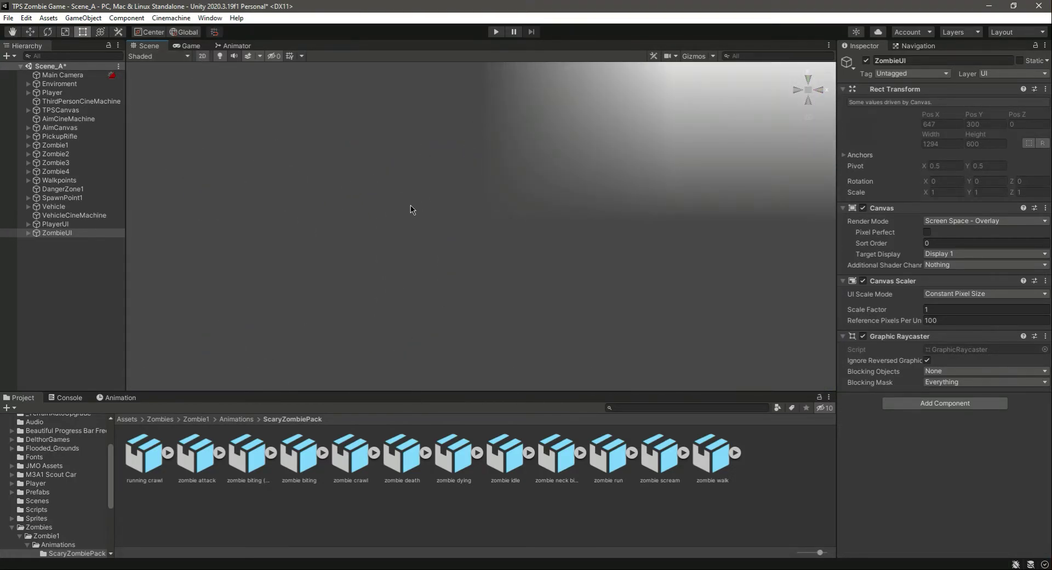
pyautogui.doubleClick(80, 233)
pyautogui.scroll(3, 376, 308)
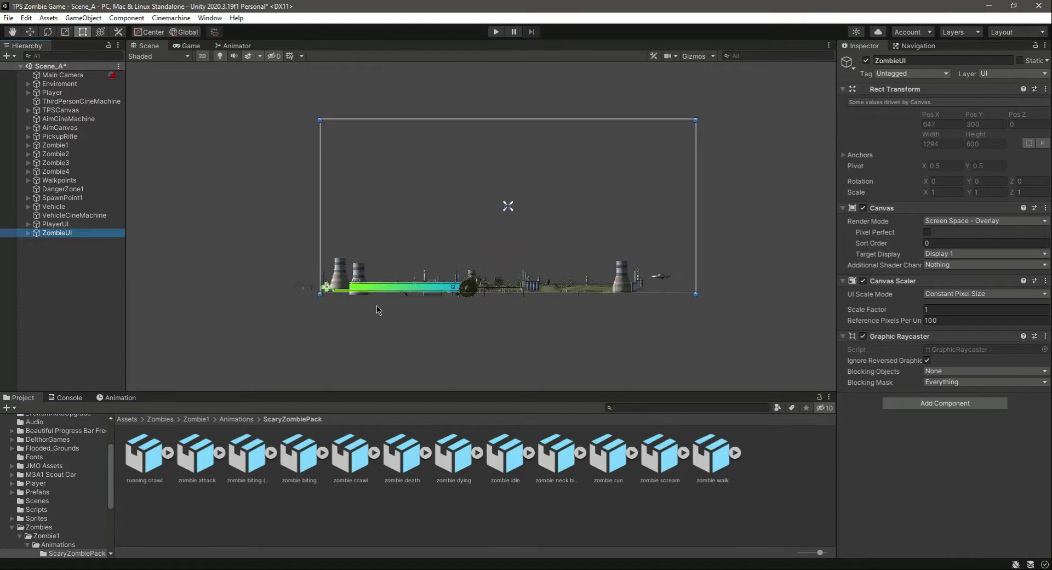
pyautogui.click(91, 225)
pyautogui.click(92, 233)
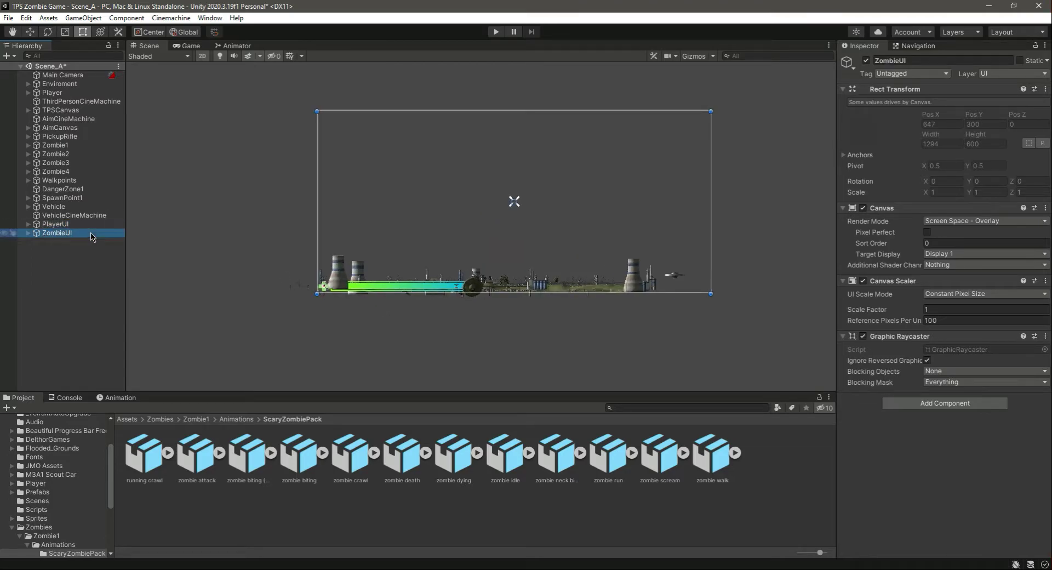
# - Set the ZombieUI canvas's render mode to World Space and return the scene view to 3D
pyautogui.click(980, 223)
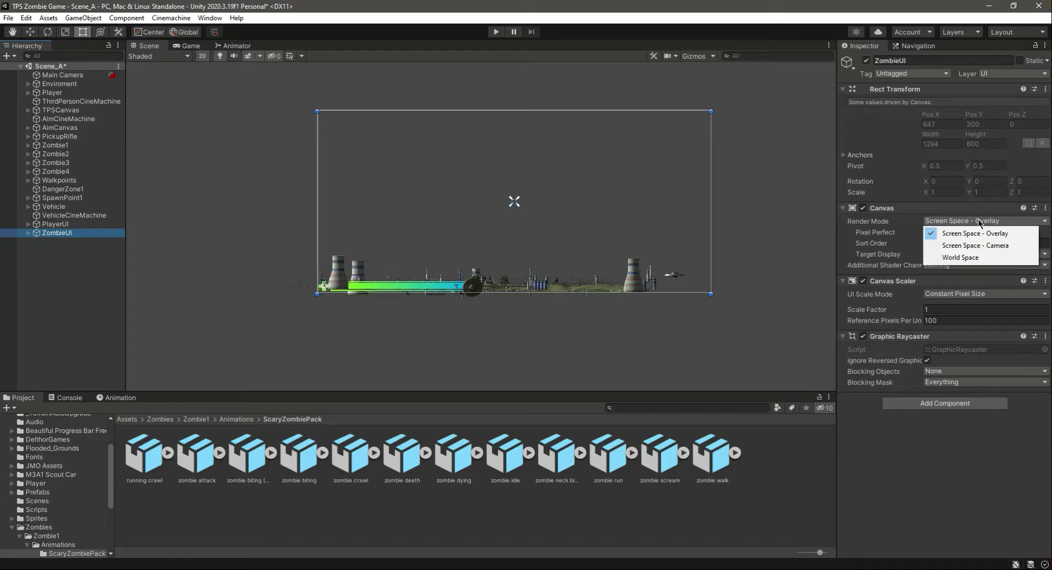
pyautogui.click(954, 258)
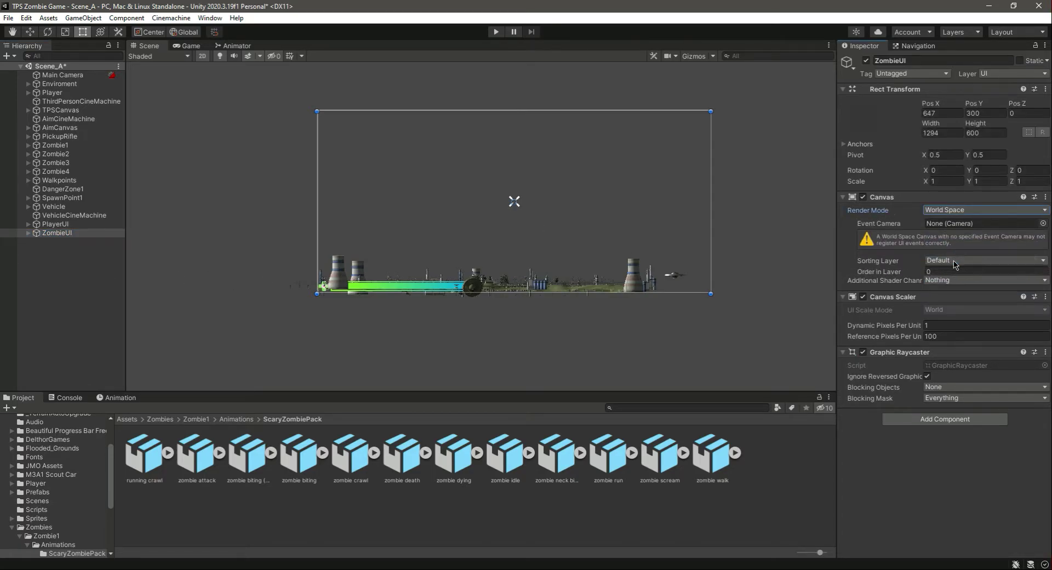
pyautogui.click(201, 57)
pyautogui.press('w')
pyautogui.doubleClick(80, 234)
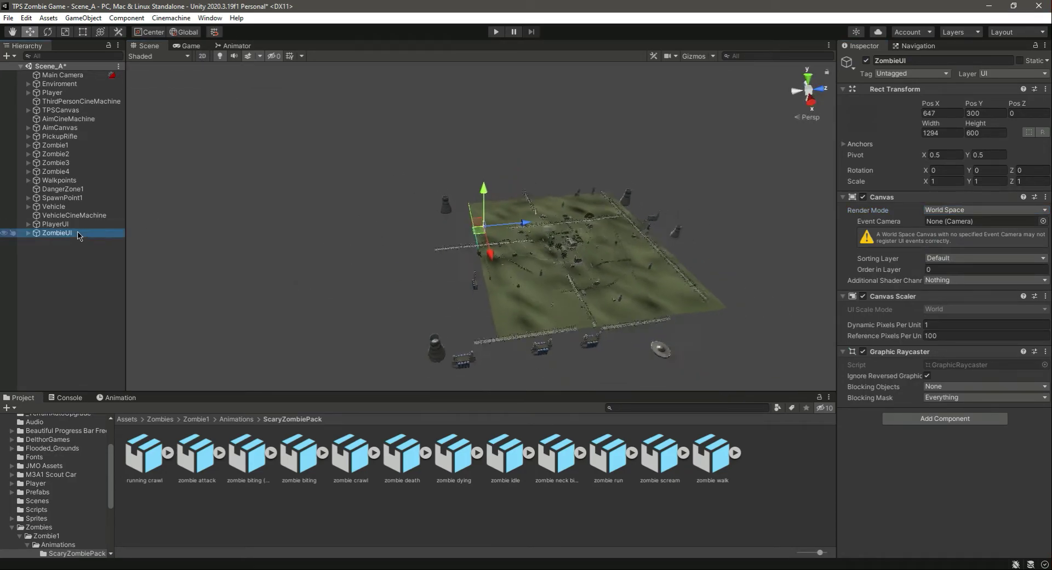
# - Move the ZombieUI canvas over the terrain to about X 923, Z 515
pyautogui.scroll(12, 529, 266)
pyautogui.moveTo(676, 261); pyautogui.dragTo(603, 269, button='right')
pyautogui.scroll(-8, 597, 271)
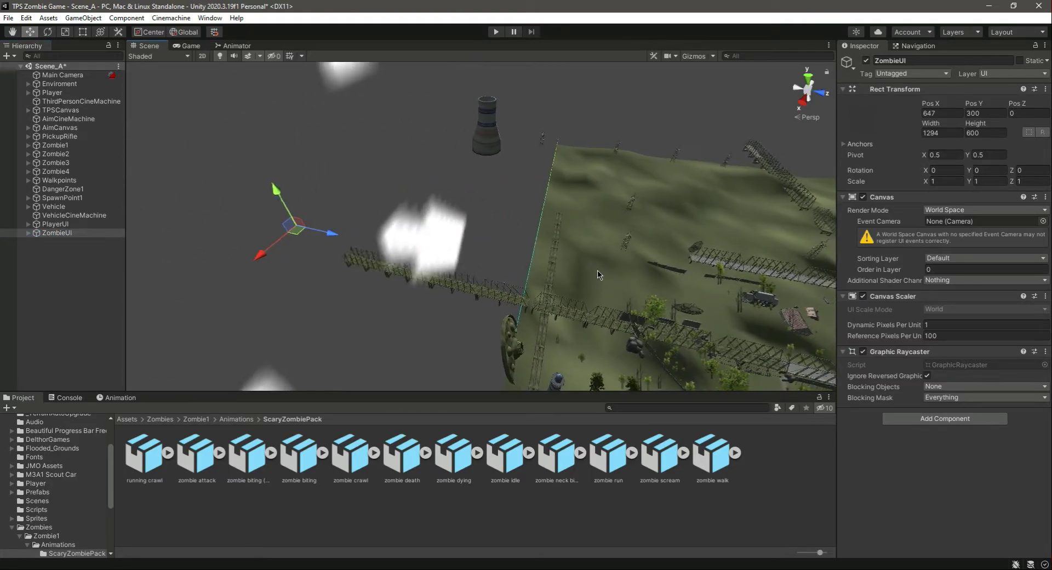
pyautogui.click(54, 233)
pyautogui.moveTo(646, 253); pyautogui.dragTo(445, 250, button='right')
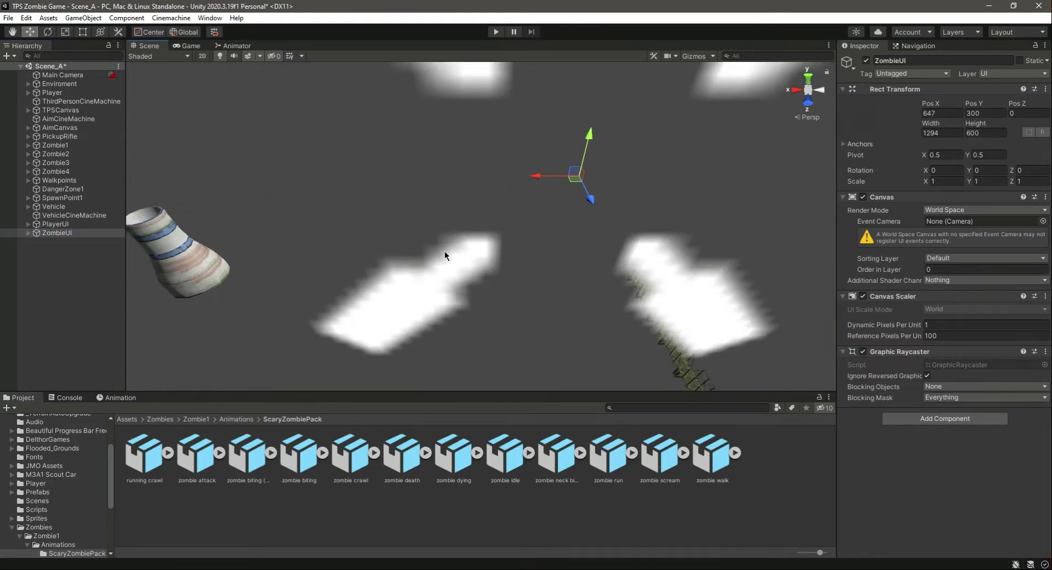
pyautogui.scroll(-12, 442, 245)
pyautogui.moveTo(437, 325)
pyautogui.keyDown('alt'); pyautogui.mouseDown()
pyautogui.moveTo(507, 261)
pyautogui.moveTo(556, 285)
pyautogui.moveTo(436, 308)
pyautogui.mouseUp(); pyautogui.keyUp('alt')
pyautogui.press('f')
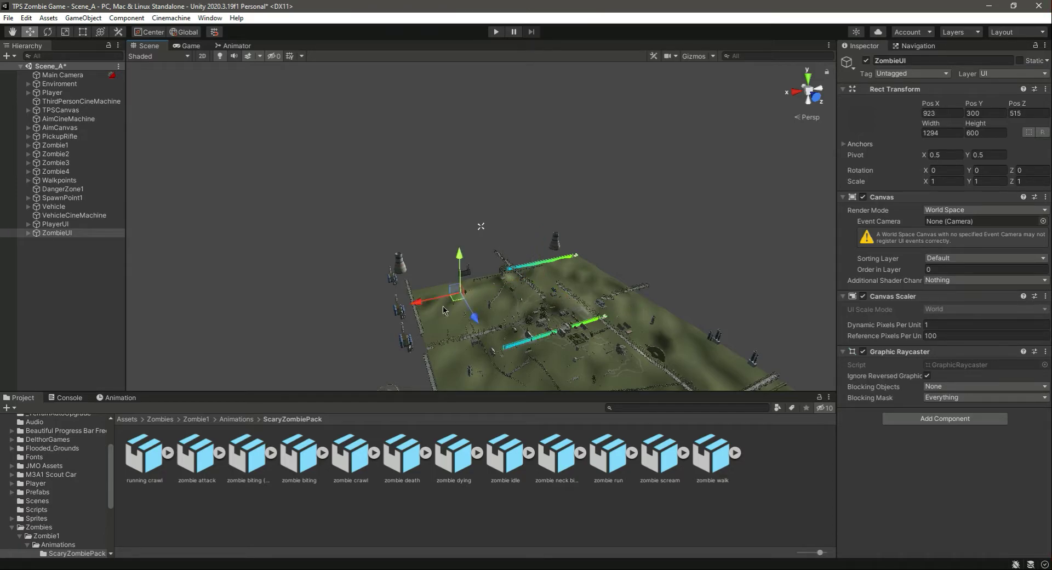
# - Examine the size of the ZombieUI health bar against the terrain from several angles
pyautogui.doubleClick(68, 234)
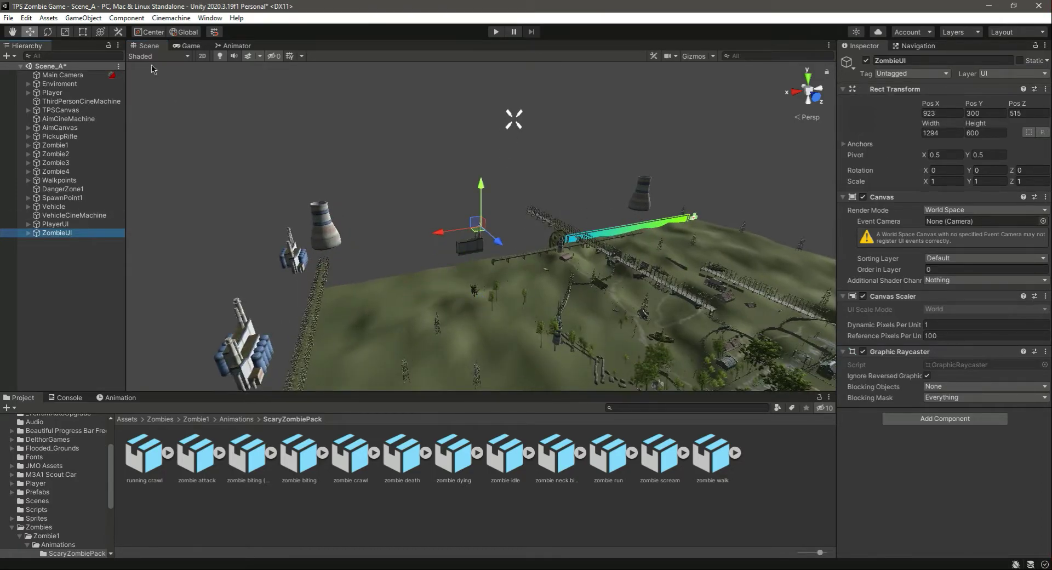
pyautogui.keyDown('alt'); pyautogui.moveTo(444, 271); pyautogui.dragTo(553, 196); pyautogui.keyUp('alt')
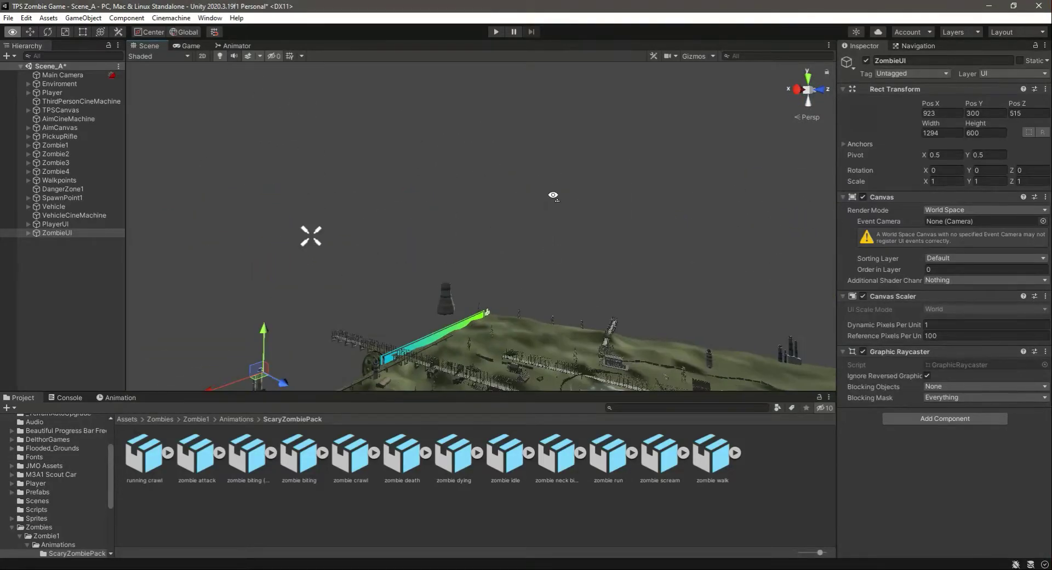
pyautogui.doubleClick(59, 236)
pyautogui.scroll(5, 558, 198)
pyautogui.moveTo(571, 254); pyautogui.dragTo(603, 303, button='right')
pyautogui.scroll(10, 580, 270)
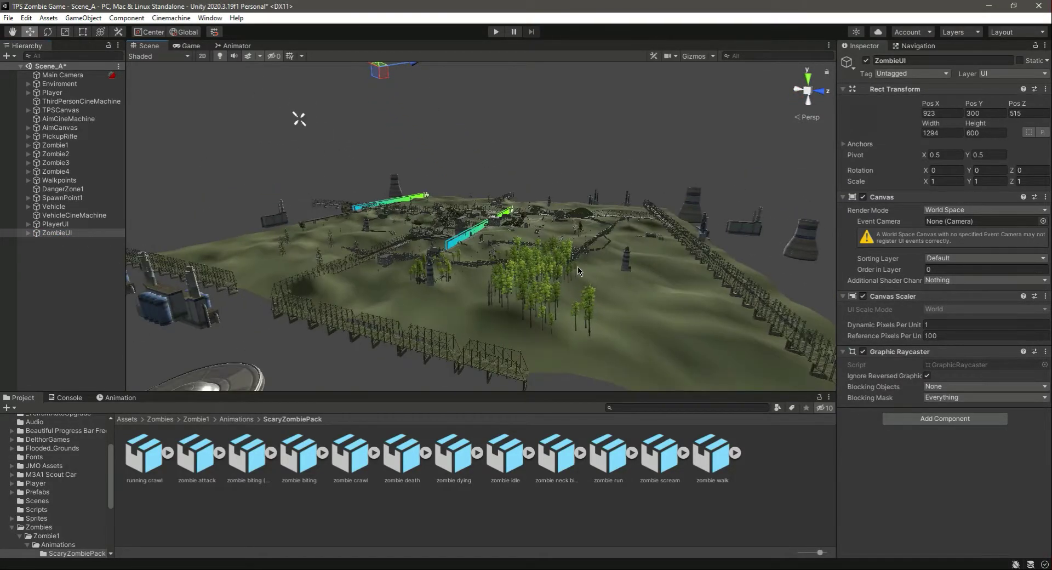
pyautogui.scroll(10, 581, 269)
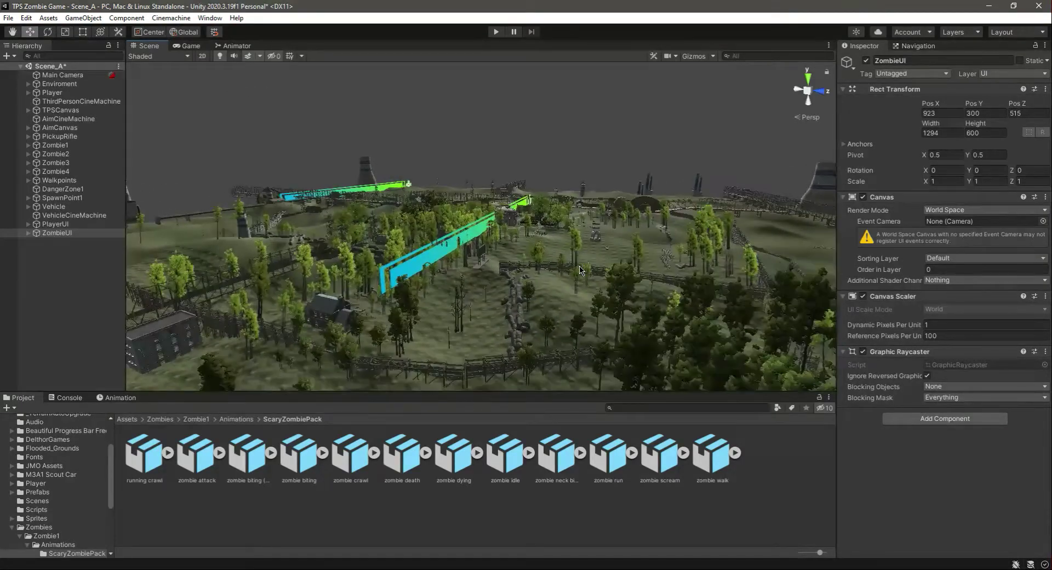
pyautogui.scroll(5, 581, 270)
pyautogui.scroll(4, 548, 253)
pyautogui.scroll(10, 547, 253)
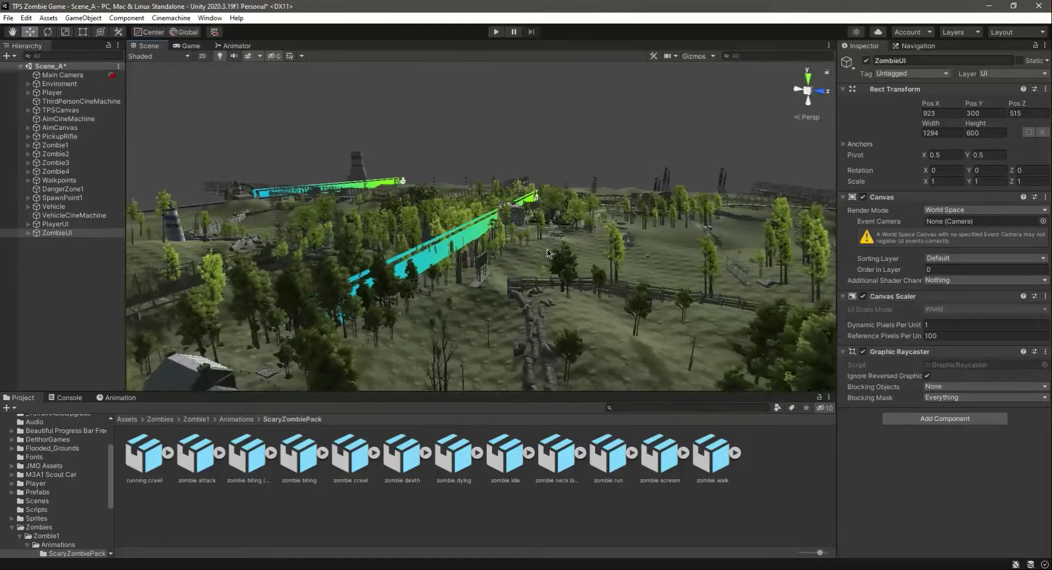
pyautogui.moveTo(603, 248); pyautogui.dragTo(597, 220, button='right')
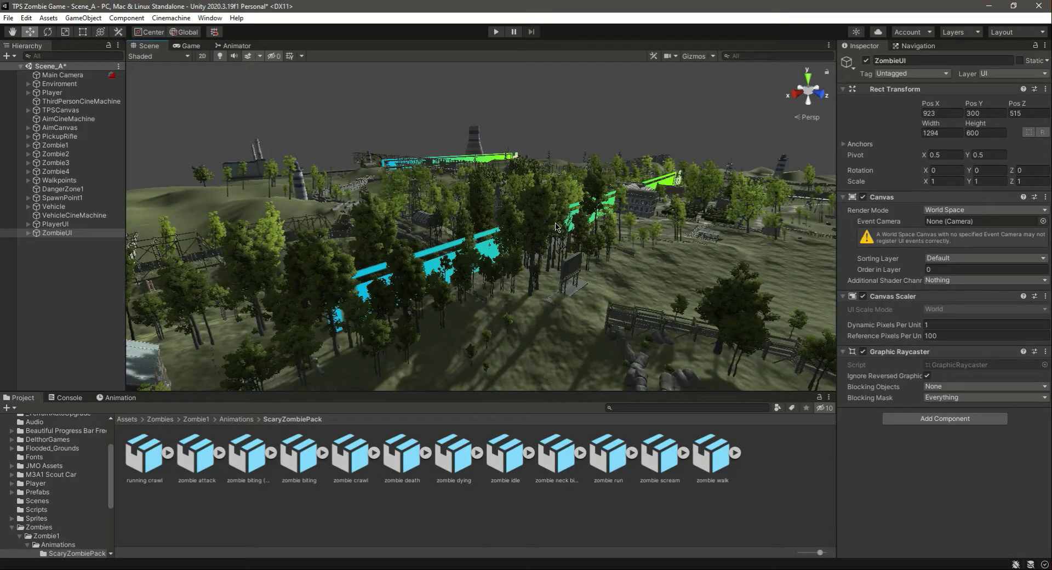
# - Scale the ZombieUI canvas to 0.002 on the X, Y and Z axes
pyautogui.click(945, 133)
pyautogui.write('002')
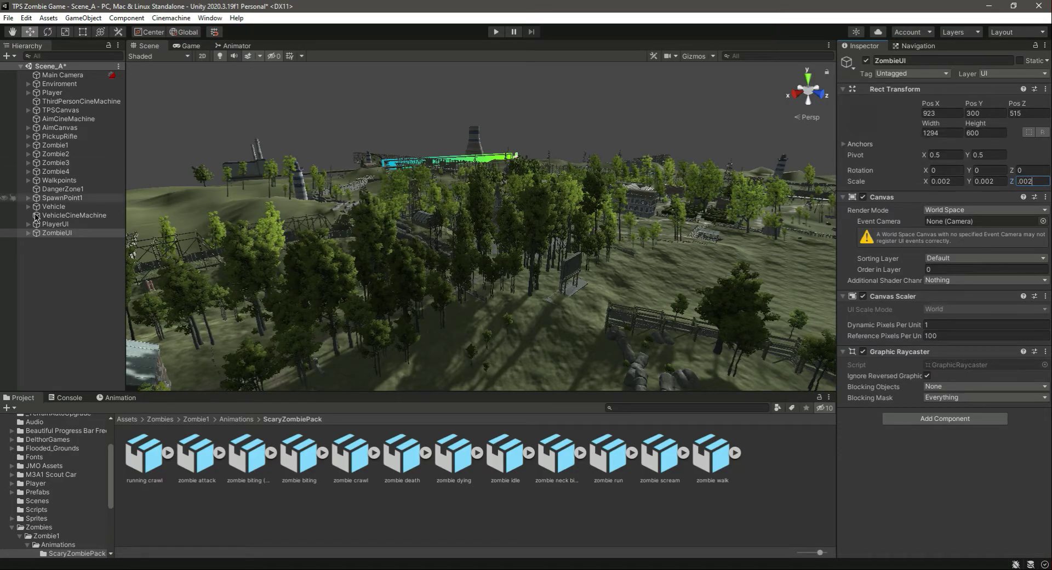
pyautogui.doubleClick(77, 233)
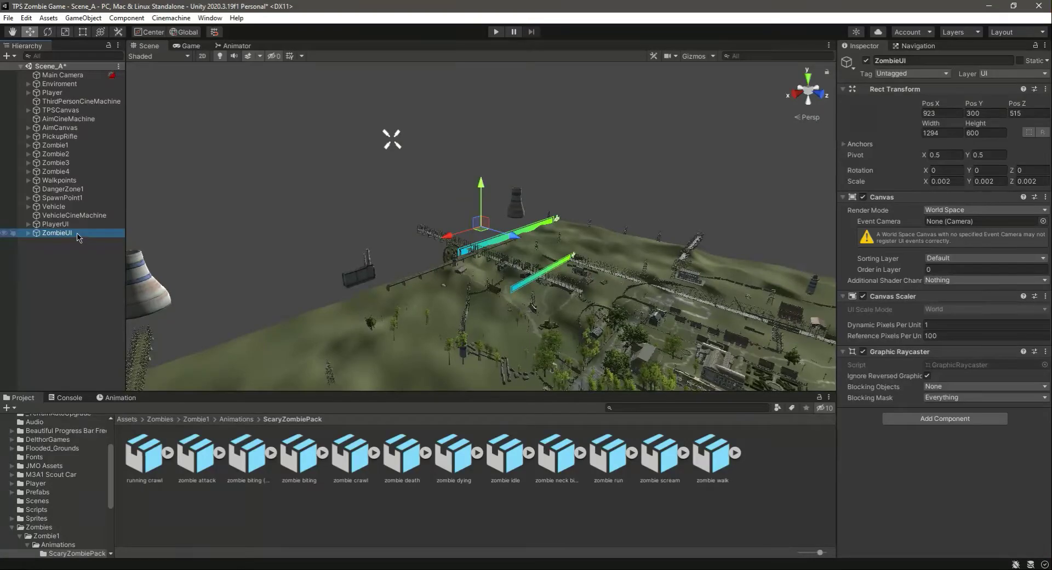
# - Shift the ZombieUI canvas slightly along its Z axis to about 515.6
pyautogui.moveTo(513, 238); pyautogui.dragTo(617, 273)
pyautogui.moveTo(438, 278); pyautogui.dragTo(529, 341, button='right')
pyautogui.scroll(3, 503, 277)
pyautogui.keyDown('alt'); pyautogui.moveTo(503, 281); pyautogui.dragTo(618, 257); pyautogui.keyUp('alt')
pyautogui.scroll(4, 617, 257)
pyautogui.moveTo(618, 257); pyautogui.dragTo(674, 232, button='right')
pyautogui.scroll(3, 668, 241)
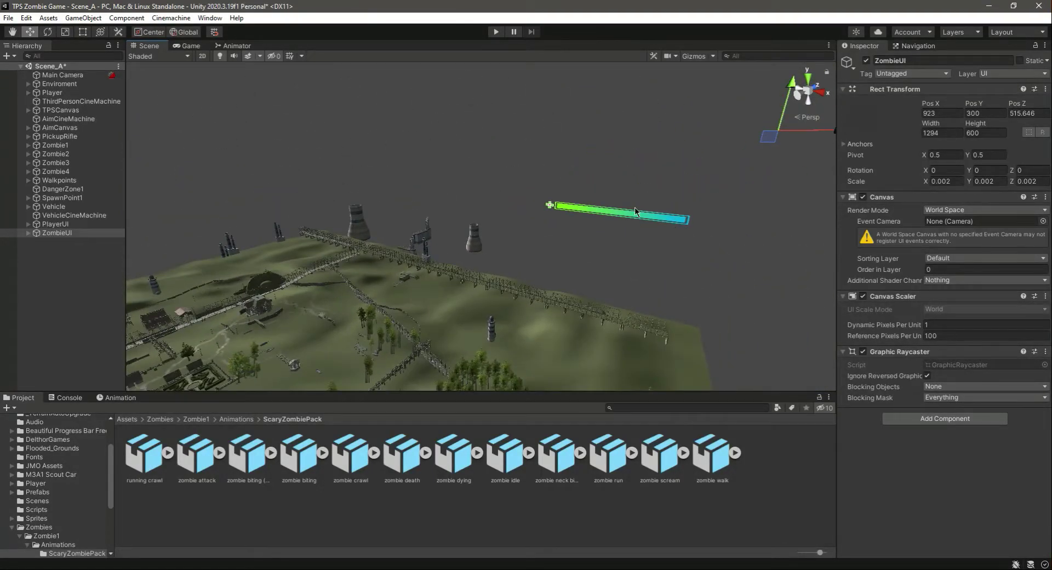
pyautogui.keyDown('alt'); pyautogui.moveTo(559, 293); pyautogui.dragTo(644, 281); pyautogui.keyUp('alt')
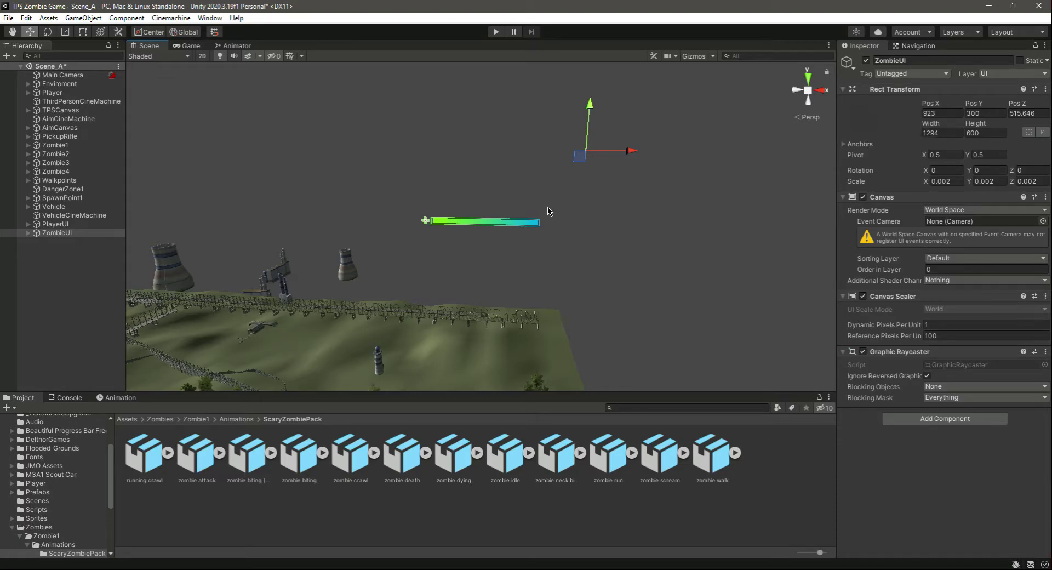
# - Lower the ZombieUI canvas toward the terrain to a height of about Y 277
pyautogui.moveTo(593, 103); pyautogui.dragTo(577, 282)
pyautogui.moveTo(582, 151); pyautogui.dragTo(545, 241, button='right')
pyautogui.scroll(-3, 545, 242)
pyautogui.scroll(-2, 545, 246)
pyautogui.moveTo(529, 187); pyautogui.dragTo(498, 388)
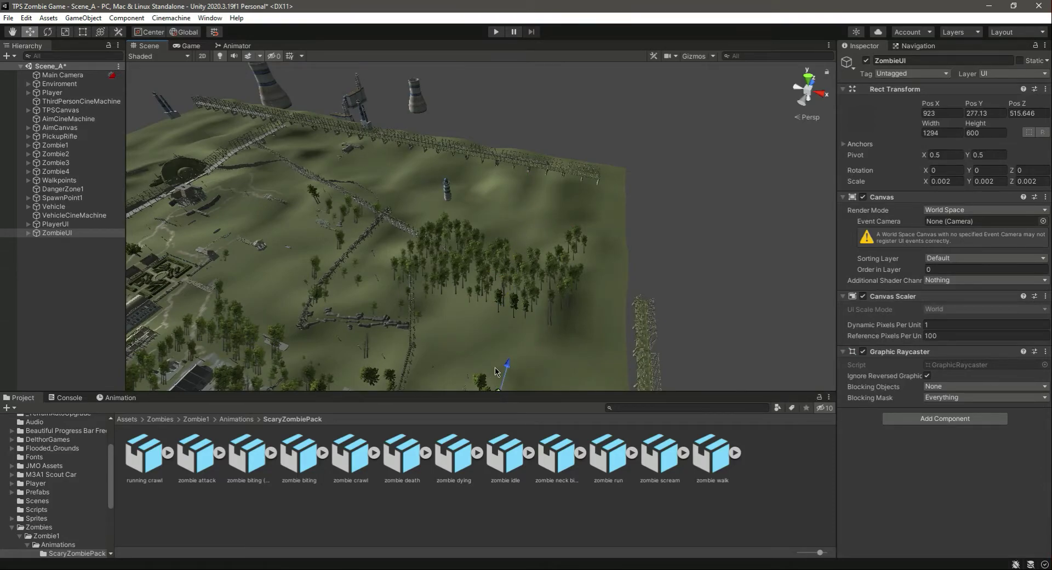
# - Bring the ZombieUI canvas down near ground level at about X 572.8, Y 19.3, Z 358.8
pyautogui.moveTo(540, 236); pyautogui.dragTo(524, 319, button='right')
pyautogui.moveTo(544, 289); pyautogui.dragTo(299, 156)
pyautogui.moveTo(430, 241); pyautogui.dragTo(384, 194, button='right')
pyautogui.moveTo(436, 202); pyautogui.dragTo(376, 99)
pyautogui.keyDown('alt'); pyautogui.moveTo(375, 98); pyautogui.dragTo(484, 372); pyautogui.keyUp('alt')
pyautogui.moveTo(483, 373); pyautogui.dragTo(494, 476, button='right')
pyautogui.moveTo(525, 174); pyautogui.dragTo(490, 336)
pyautogui.moveTo(502, 376); pyautogui.dragTo(396, 103)
pyautogui.moveTo(375, 268); pyautogui.dragTo(362, 191, button='right')
pyautogui.moveTo(438, 242); pyautogui.dragTo(401, 85)
pyautogui.press('f')
pyautogui.doubleClick(76, 235)
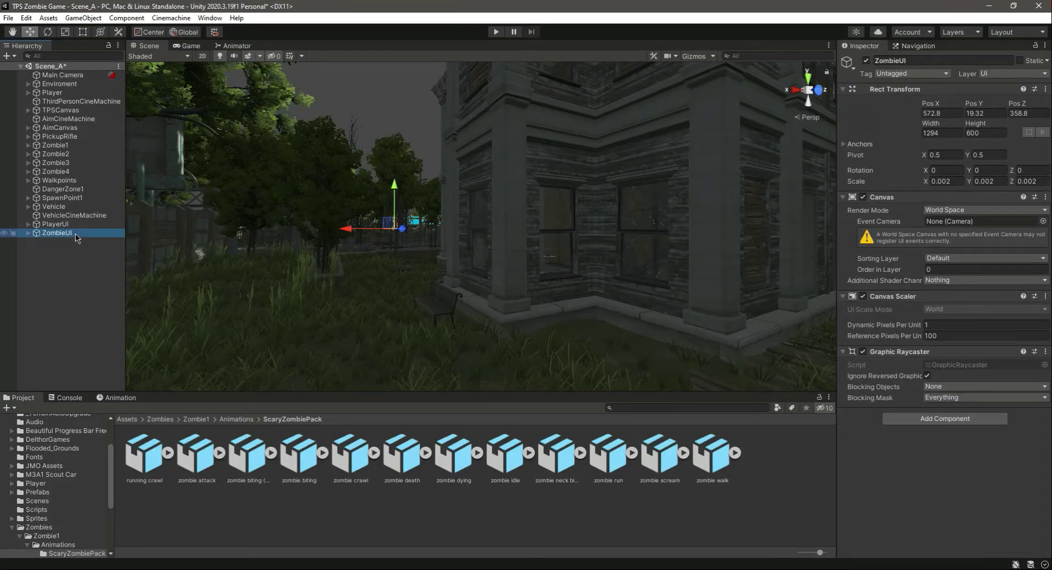
# - Move the ZombieUI canvas along its Z axis to about 410.5
pyautogui.moveTo(323, 250); pyautogui.dragTo(430, 285, button='right')
pyautogui.scroll(-5, 478, 311)
pyautogui.scroll(-8, 478, 311)
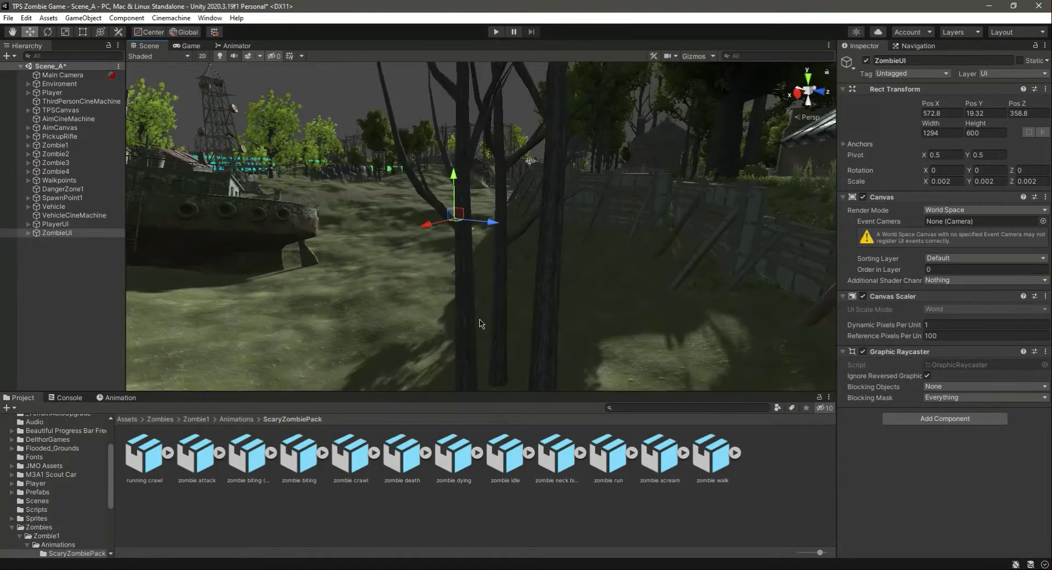
pyautogui.moveTo(499, 256); pyautogui.dragTo(526, 311, button='right')
pyautogui.keyDown('alt'); pyautogui.moveTo(525, 310); pyautogui.dragTo(541, 252); pyautogui.keyUp('alt')
pyautogui.moveTo(540, 252); pyautogui.dragTo(537, 252, button='right')
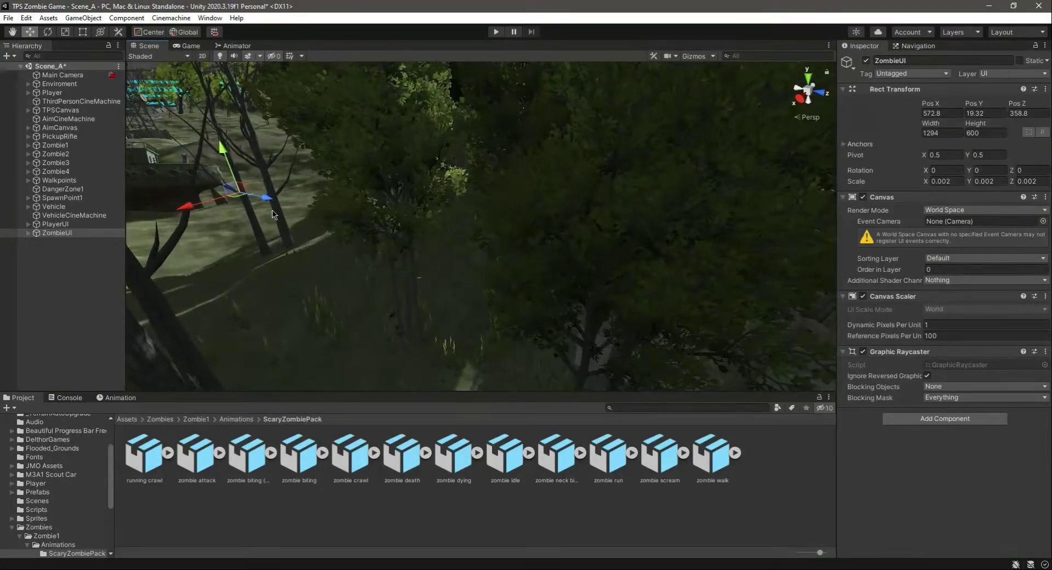
pyautogui.moveTo(267, 199); pyautogui.dragTo(674, 218)
pyautogui.press('f')
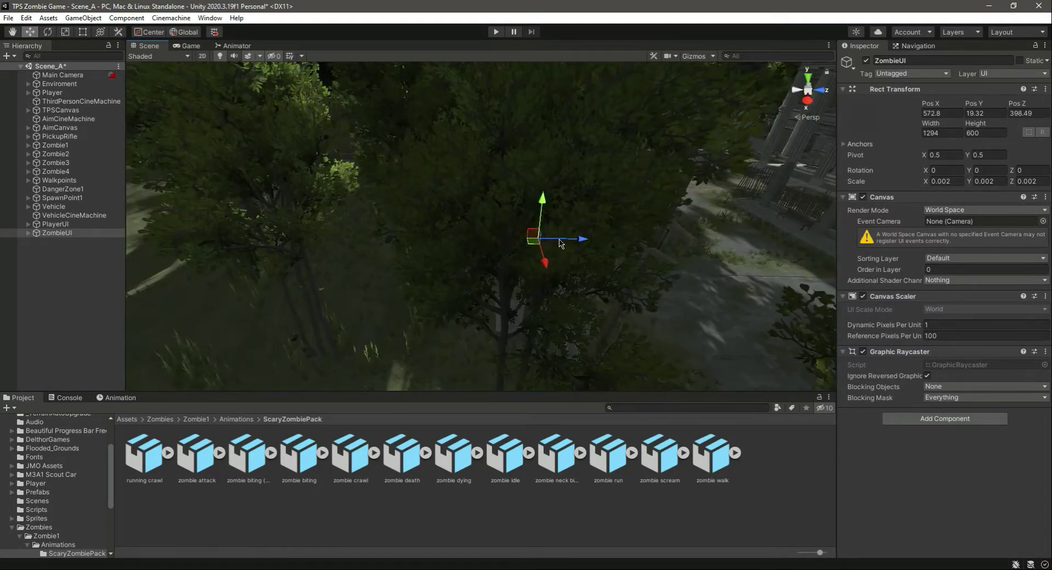
pyautogui.moveTo(549, 250); pyautogui.dragTo(482, 250, button='middle')
pyautogui.moveTo(480, 240); pyautogui.dragTo(661, 241)
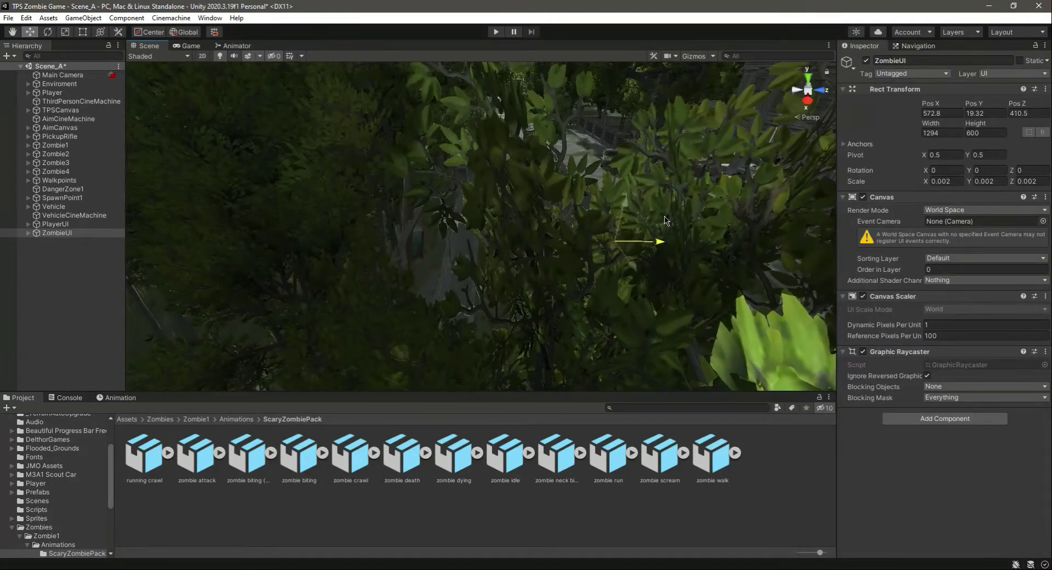
pyautogui.click(567, 134)
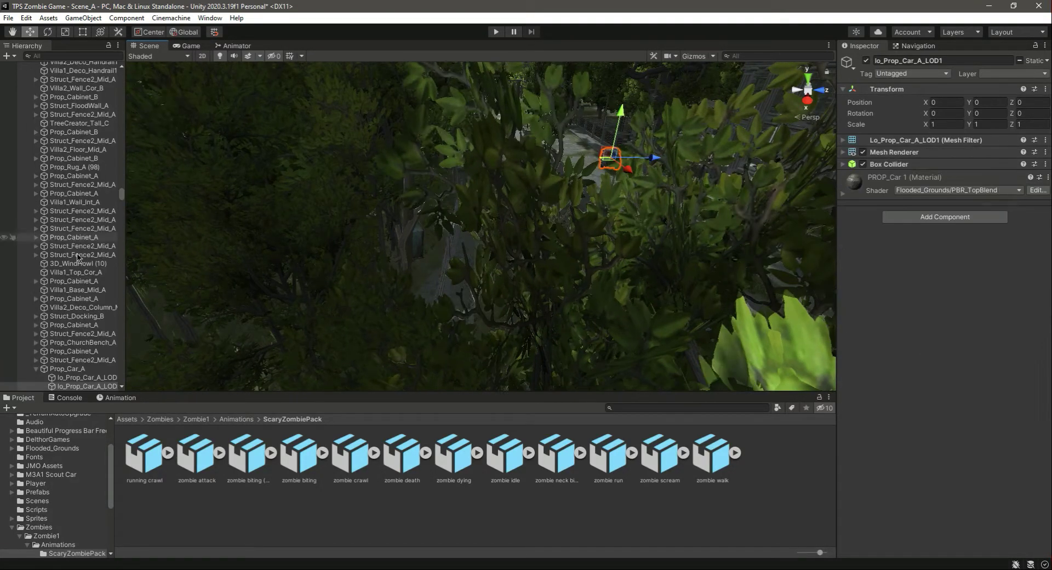
pyautogui.moveTo(122, 196); pyautogui.dragTo(121, 70)
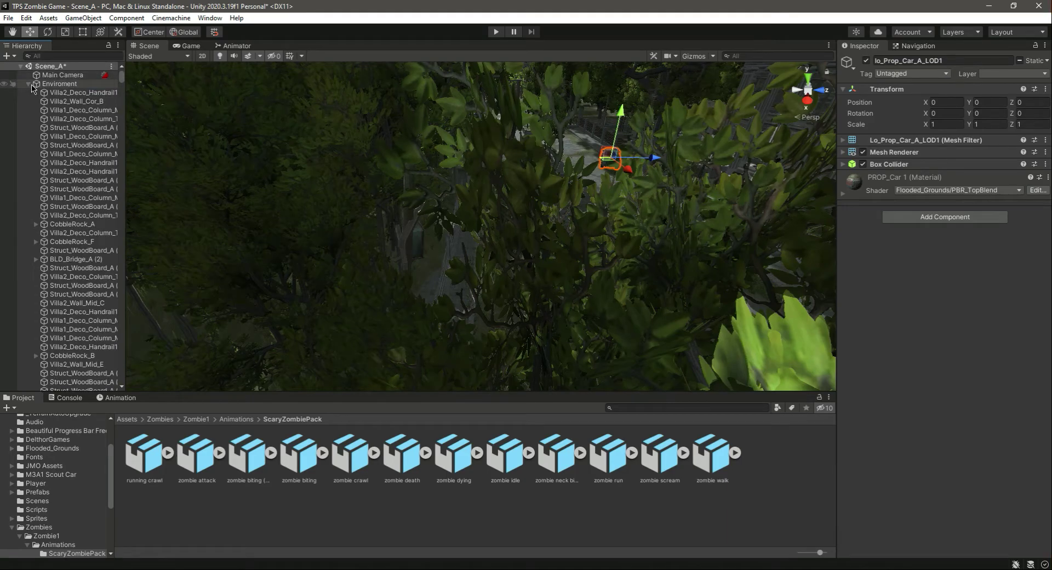
pyautogui.click(31, 84)
pyautogui.click(26, 84)
# - Select the ZombieUI canvas and move it near the zombie on the road, at about X 513.5, Z 411.1
pyautogui.doubleClick(57, 233)
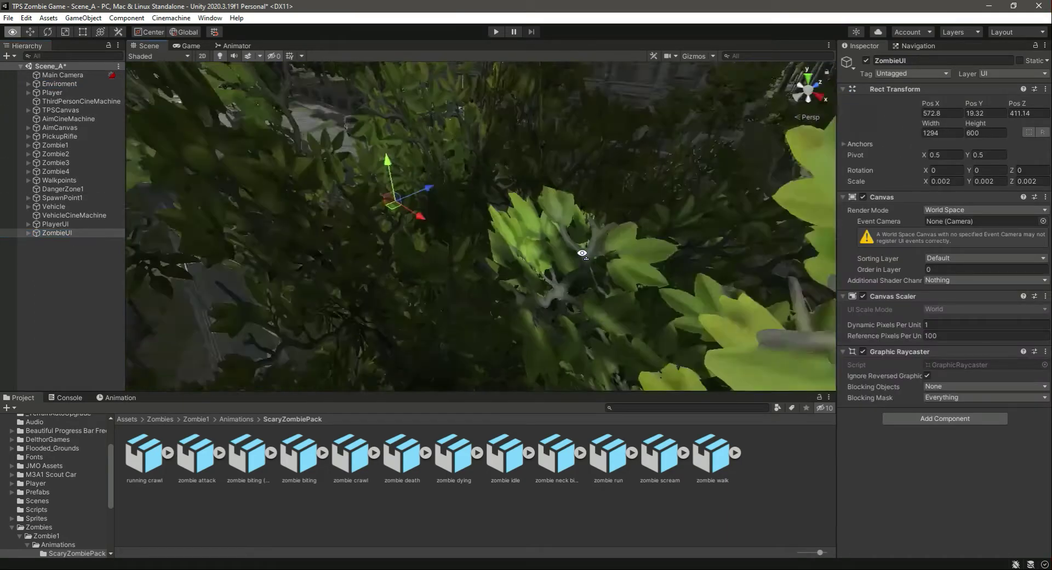
pyautogui.scroll(-8, 623, 258)
pyautogui.moveTo(443, 230); pyautogui.dragTo(269, 171)
pyautogui.moveTo(413, 282); pyautogui.dragTo(330, 240, button='right')
pyautogui.press('w')
pyautogui.moveTo(463, 241); pyautogui.dragTo(360, 195)
pyautogui.press('w')
pyautogui.moveTo(458, 215); pyautogui.dragTo(444, 238, button='right')
pyautogui.scroll(8, 416, 203)
pyautogui.press('a')
pyautogui.moveTo(412, 158); pyautogui.dragTo(264, 154)
pyautogui.moveTo(526, 232); pyautogui.dragTo(490, 279, button='right')
pyautogui.press('w')
pyautogui.moveTo(490, 279); pyautogui.dragTo(476, 287, button='middle')
pyautogui.moveTo(477, 287)
pyautogui.mouseDown(button='right')
pyautogui.moveTo(484, 305)
pyautogui.moveTo(582, 301)
pyautogui.moveTo(441, 315)
pyautogui.moveTo(356, 271)
pyautogui.mouseUp(button='right')
pyautogui.scroll(-5, 483, 300)
pyautogui.press('w')
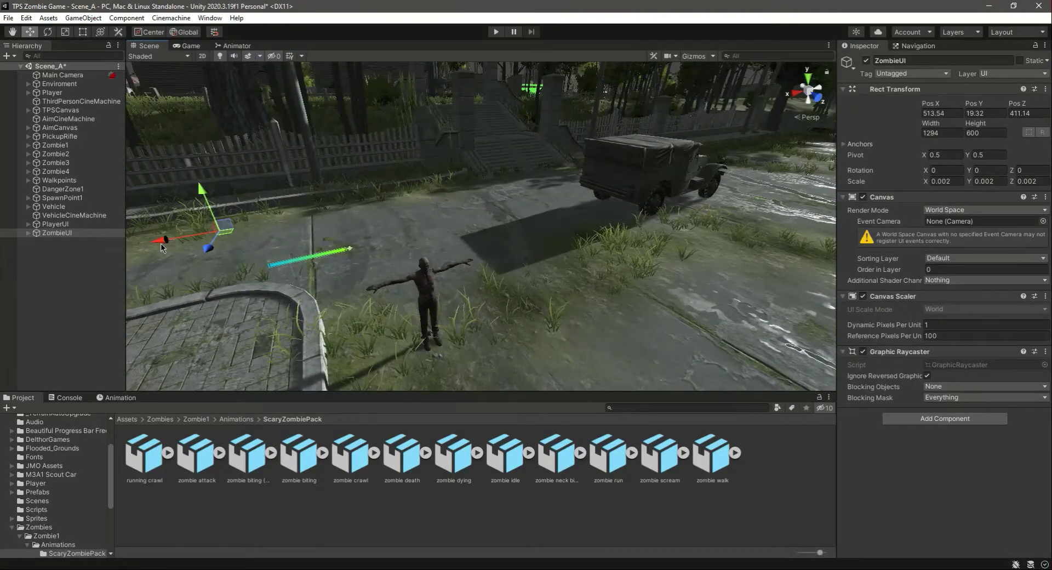
# - Position the ZombieUI canvas so its bar sits above the zombie's head, at about X 512.1, Y 19.2, Z 411.2
pyautogui.moveTo(163, 245); pyautogui.dragTo(350, 198)
pyautogui.press('f')
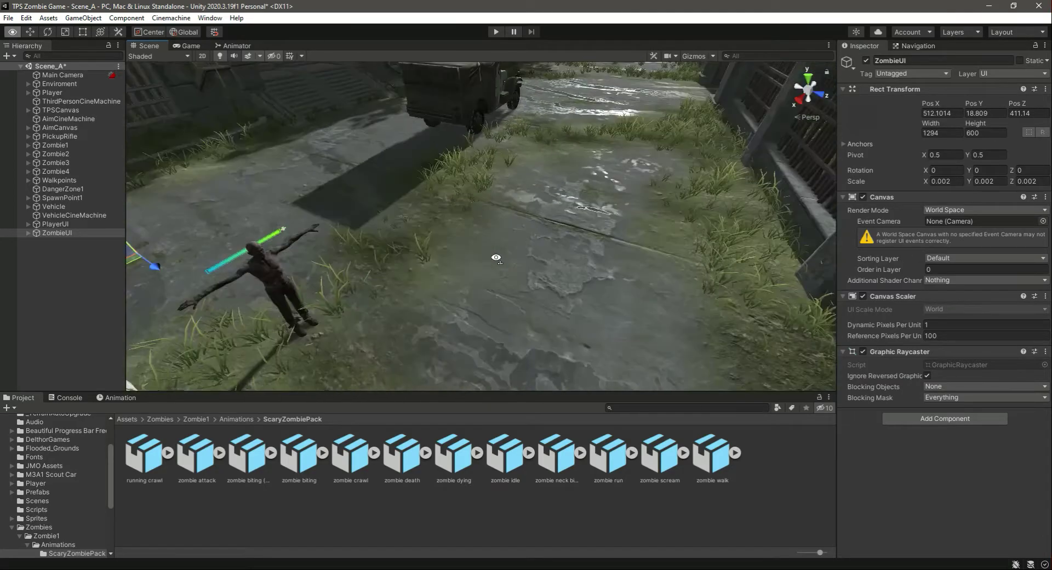
pyautogui.moveTo(516, 269); pyautogui.dragTo(526, 272)
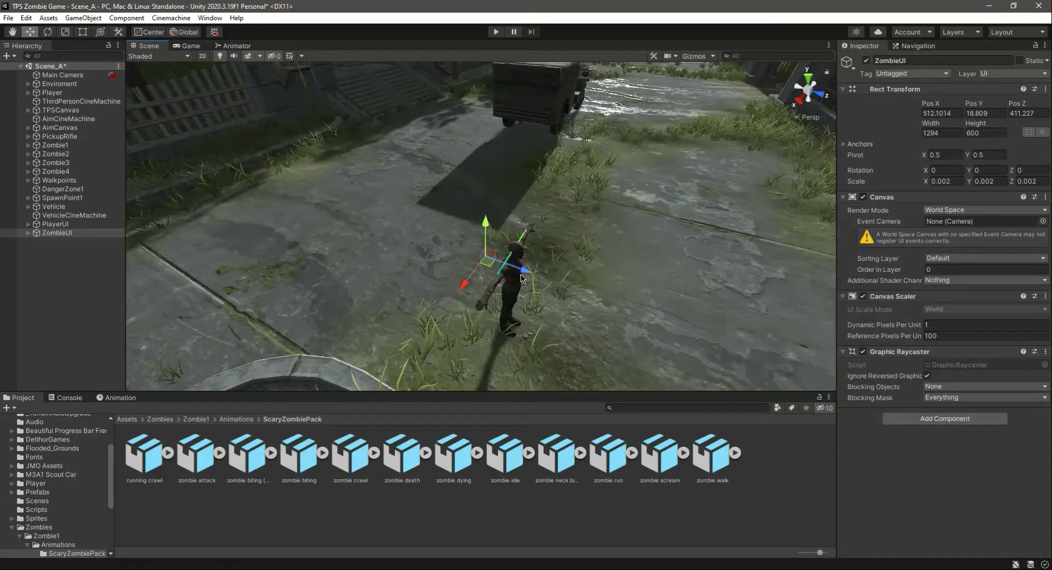
pyautogui.moveTo(485, 222); pyautogui.dragTo(492, 192)
pyautogui.click(38, 282)
pyautogui.moveTo(393, 300); pyautogui.dragTo(278, 215, button='right')
pyautogui.scroll(4, 517, 305)
pyautogui.click(57, 233)
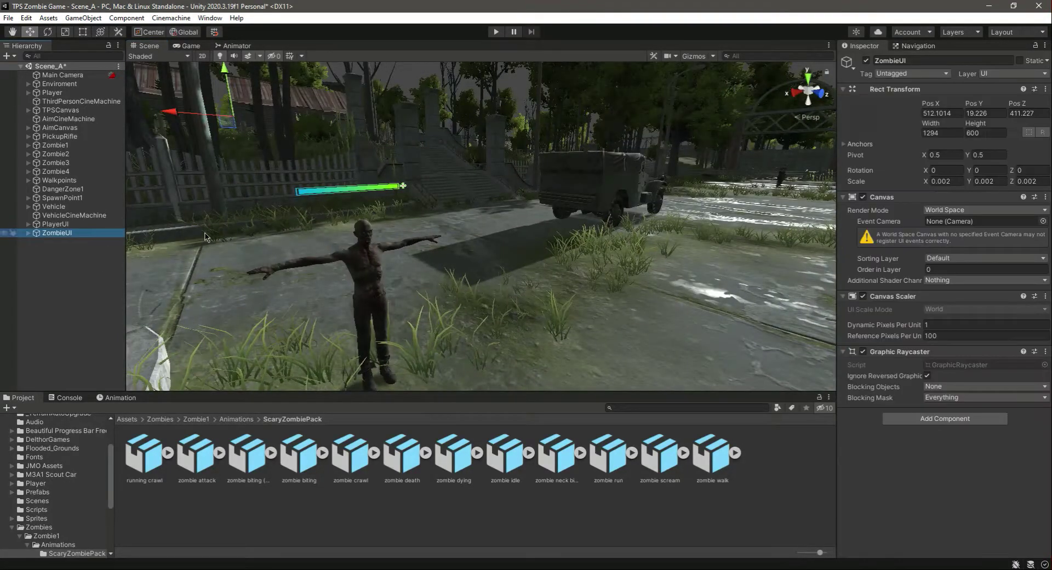
pyautogui.press('f')
# - Test the HealthBar under ZombieUI by varying its slider value and returning it to 1
pyautogui.click(52, 235)
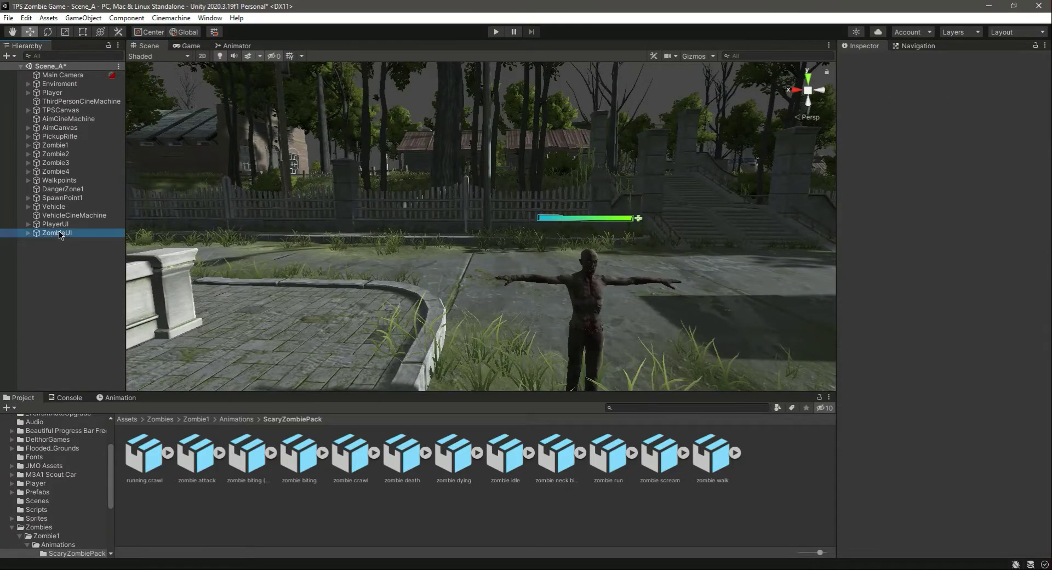
pyautogui.click(61, 242)
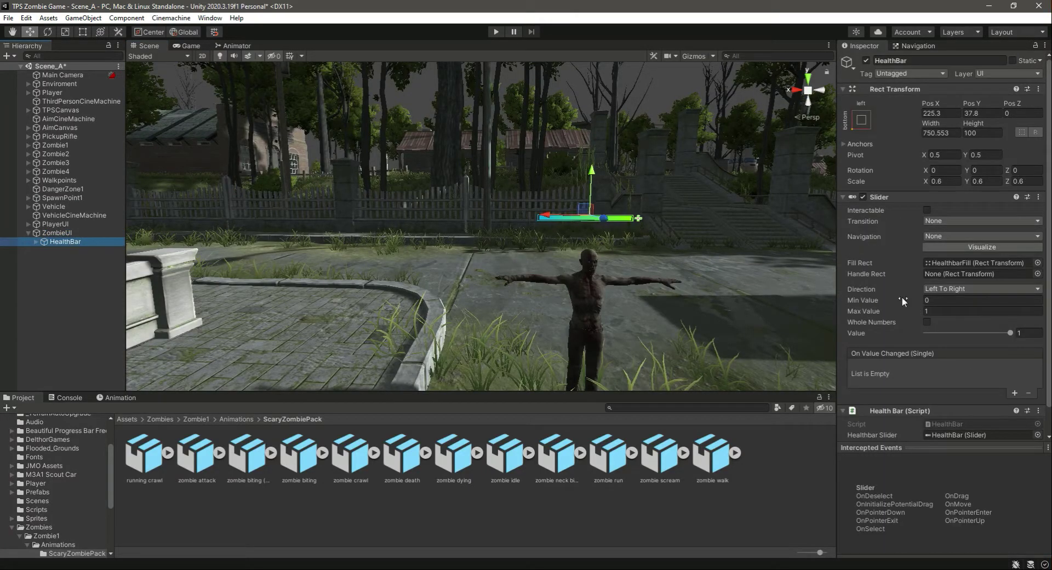
pyautogui.moveTo(1008, 333)
pyautogui.mouseDown()
pyautogui.moveTo(924, 348)
pyautogui.moveTo(1019, 345)
pyautogui.moveTo(871, 348)
pyautogui.moveTo(1030, 336)
pyautogui.mouseUp()
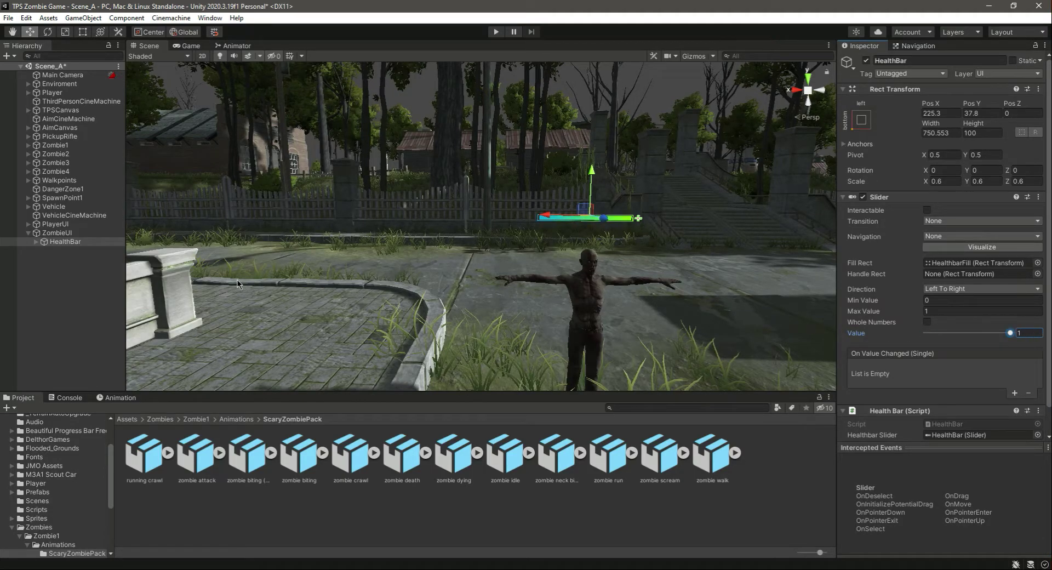
pyautogui.click(77, 279)
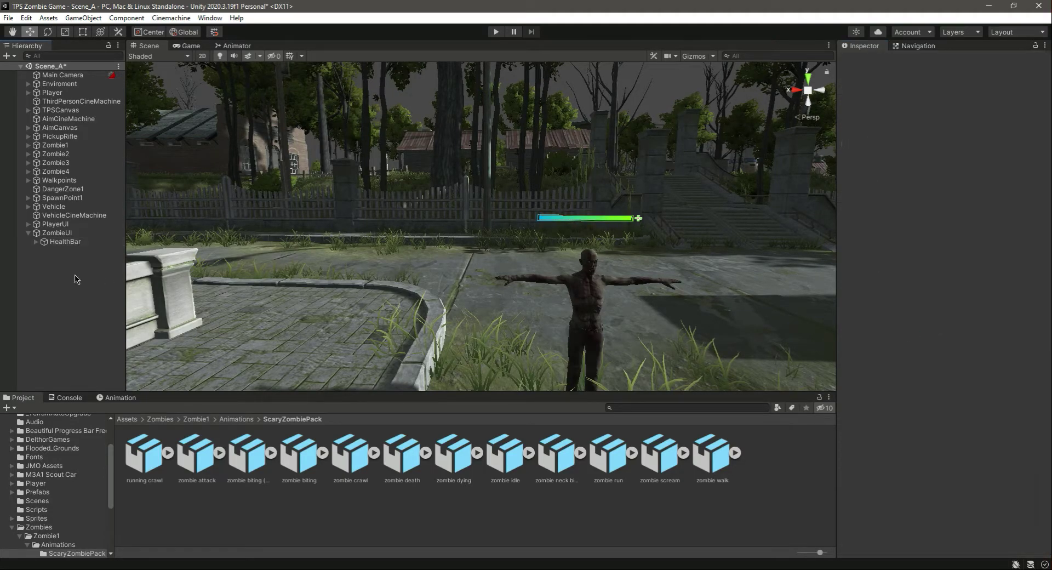
# - Expand ZombieUI's HealthBar, select its HealthbarFill, and open the PROGRESS UI folder of Beautiful Progress Bar Free - CYKO
pyautogui.click(36, 243)
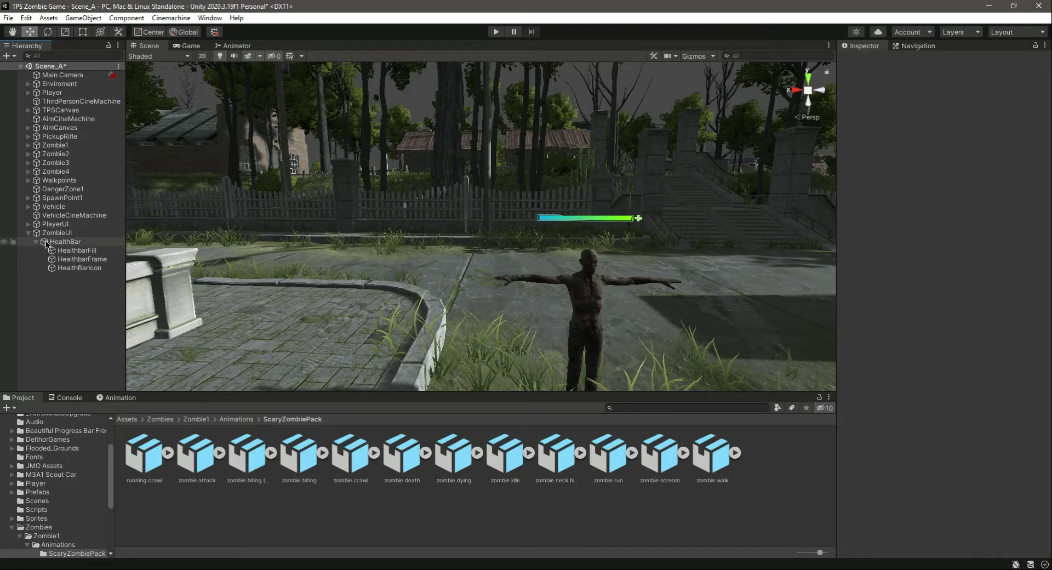
pyautogui.click(36, 242)
pyautogui.click(61, 242)
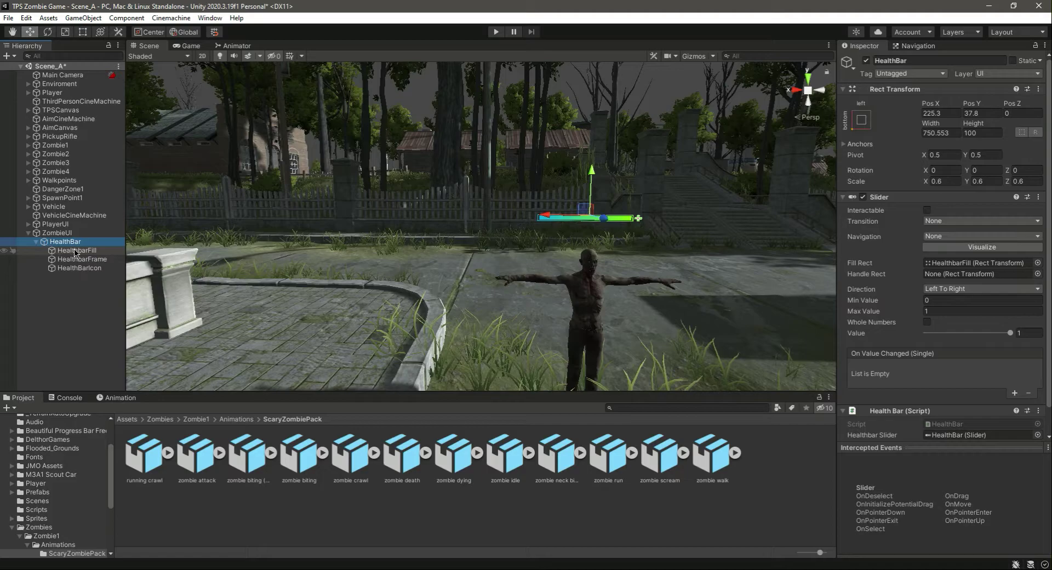
pyautogui.click(75, 250)
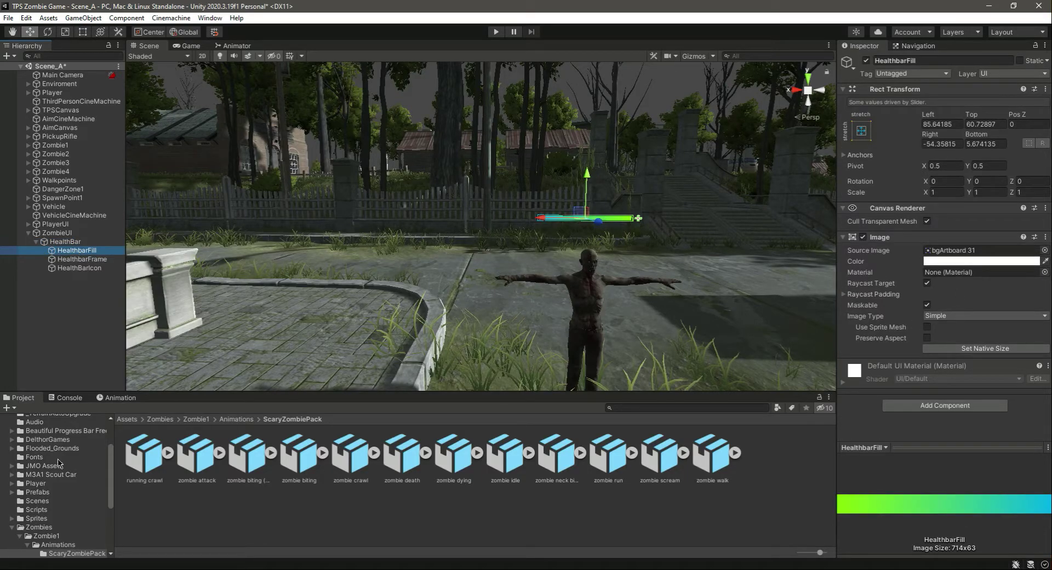
pyautogui.click(56, 431)
pyautogui.doubleClick(198, 466)
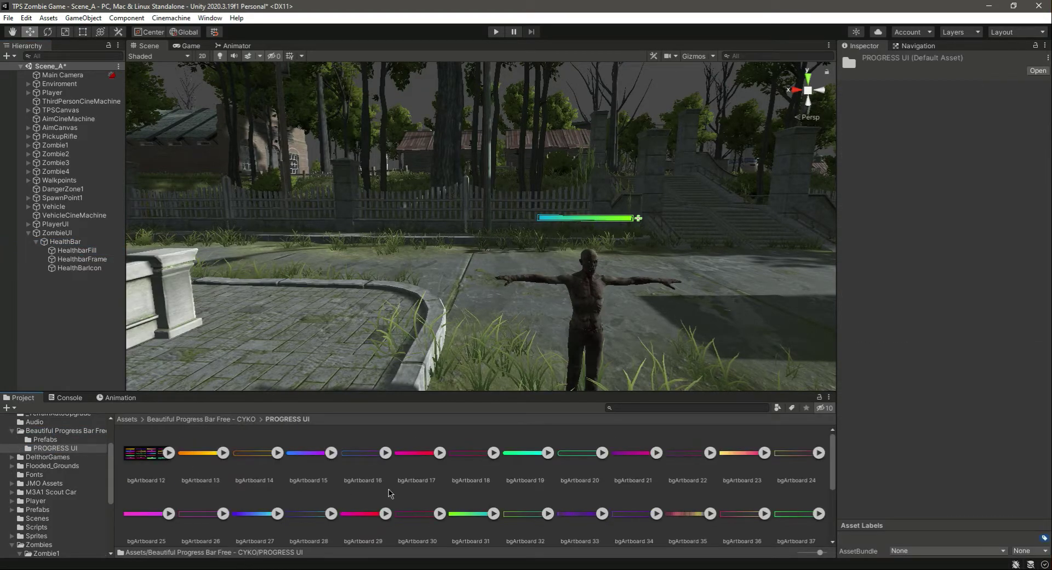
# - Set the source image of ZombieUI's HealthbarFill to bgArtboard 40 and of its HealthbarFrame to bgArtboard 41
pyautogui.scroll(2, 391, 489)
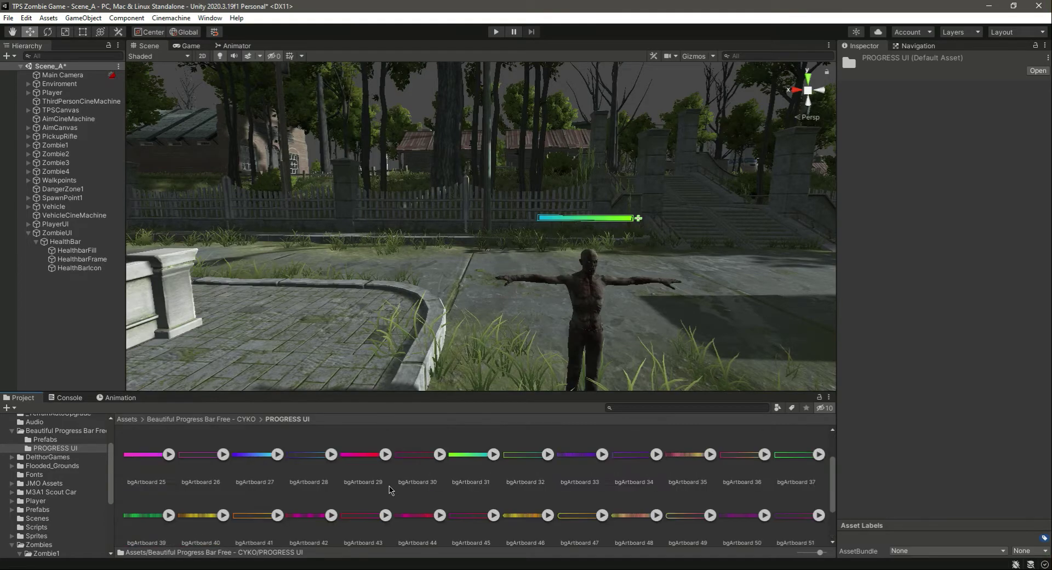
pyautogui.scroll(2, 391, 489)
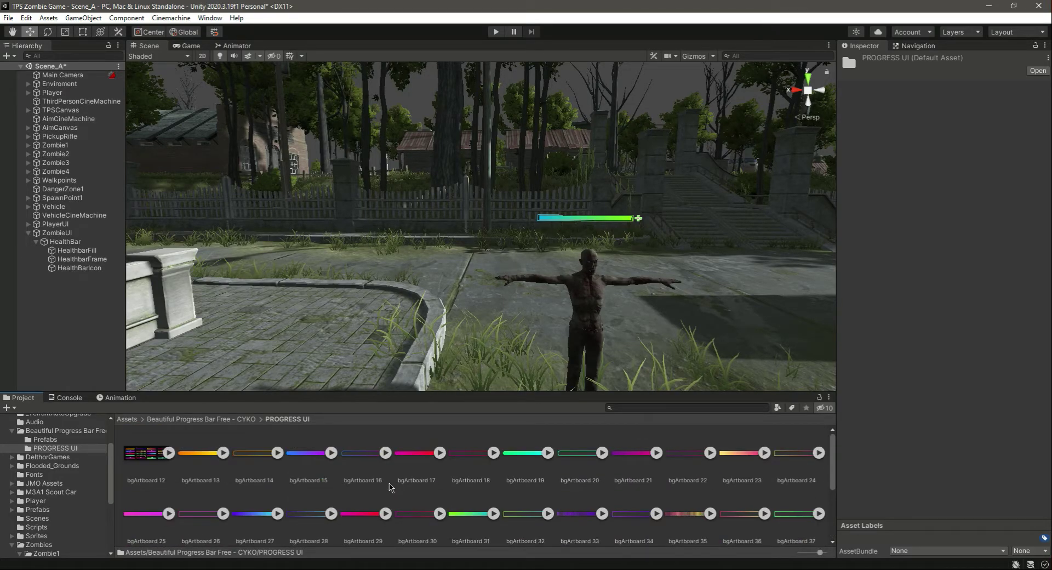
pyautogui.scroll(-2, 391, 486)
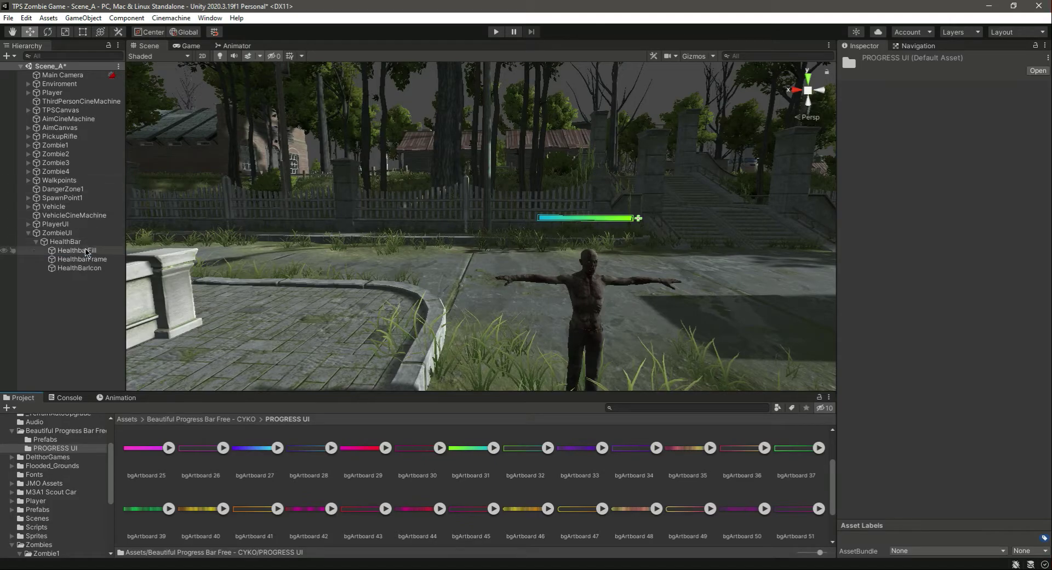
pyautogui.click(88, 251)
pyautogui.moveTo(207, 509); pyautogui.dragTo(971, 253)
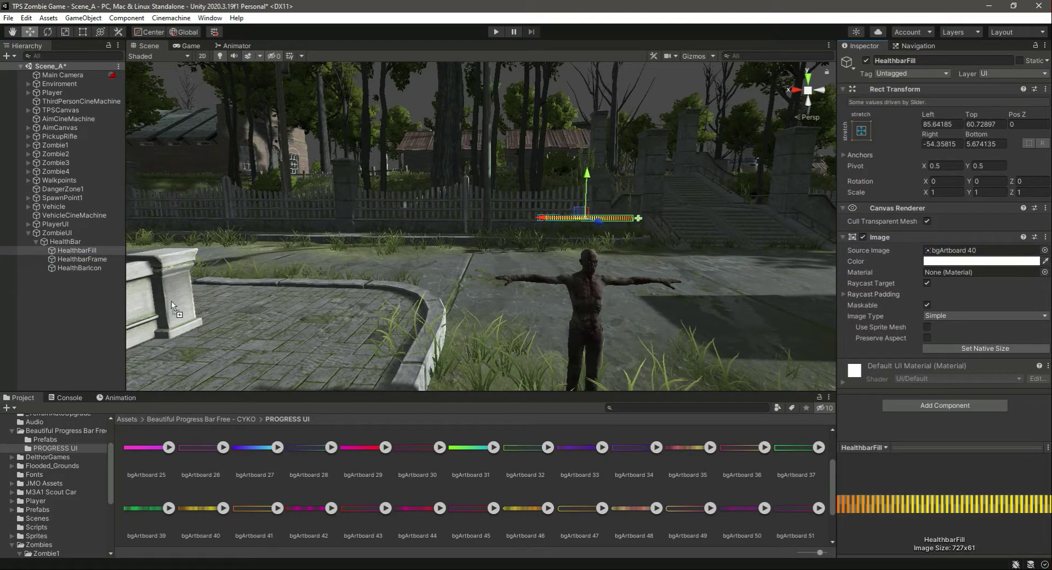
pyautogui.click(82, 259)
pyautogui.moveTo(245, 510); pyautogui.dragTo(998, 245)
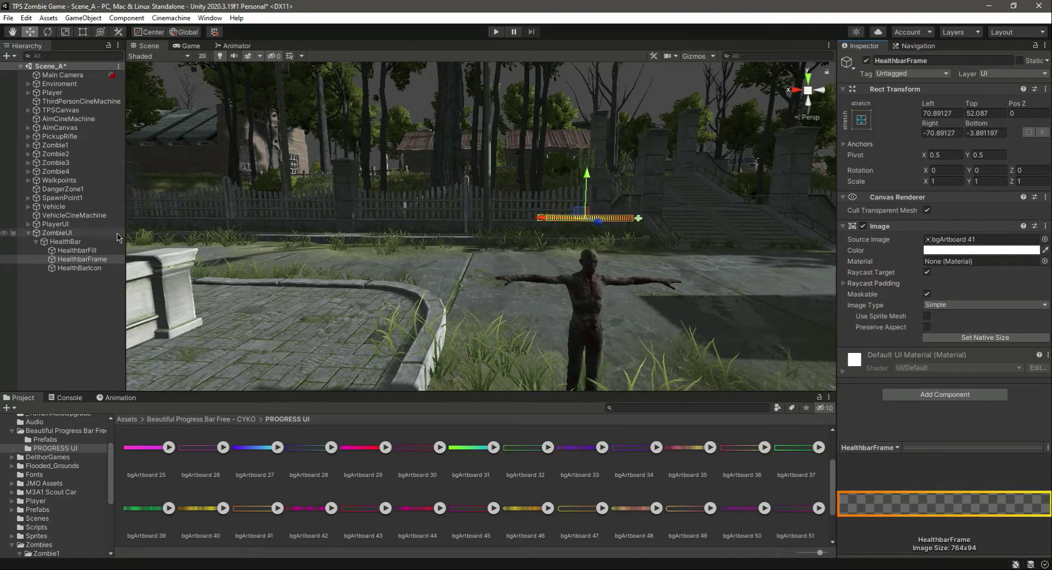
# - Check the new bar artwork by varying the HealthBar's slider value and returning it to 1
pyautogui.click(70, 244)
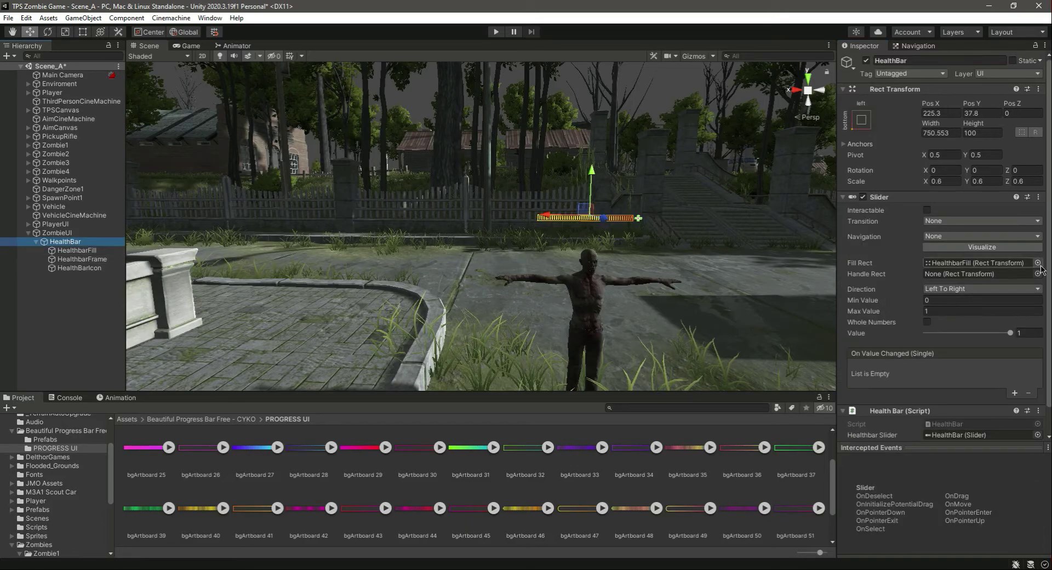
pyautogui.moveTo(1012, 333)
pyautogui.mouseDown()
pyautogui.moveTo(929, 335)
pyautogui.moveTo(1022, 334)
pyautogui.mouseUp()
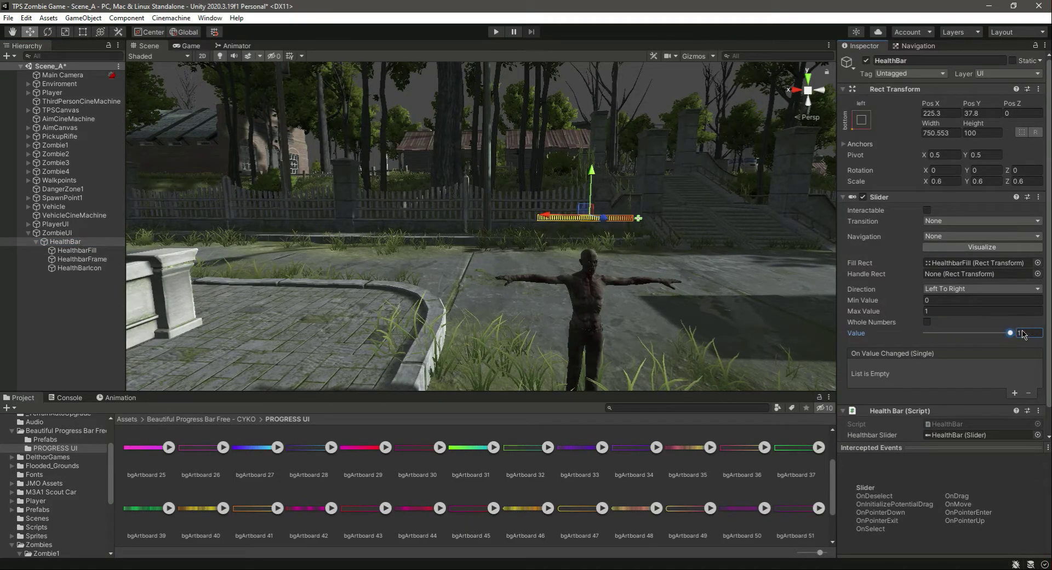
pyautogui.click(49, 302)
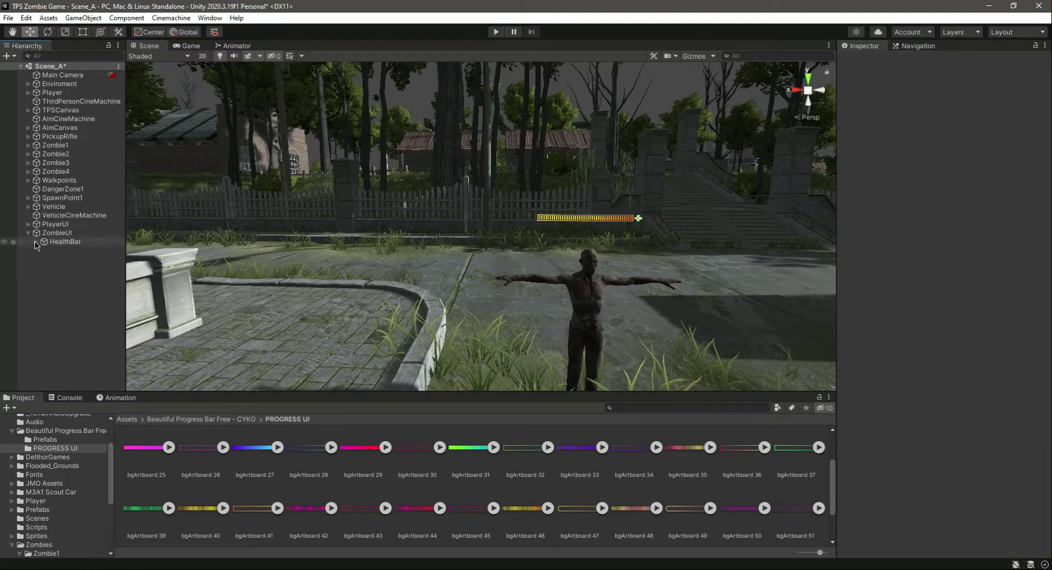
# - Tint the HealthBarIcon image of ZombieUI yellow (FFDC00) and view it up close above the zombie
pyautogui.click(83, 269)
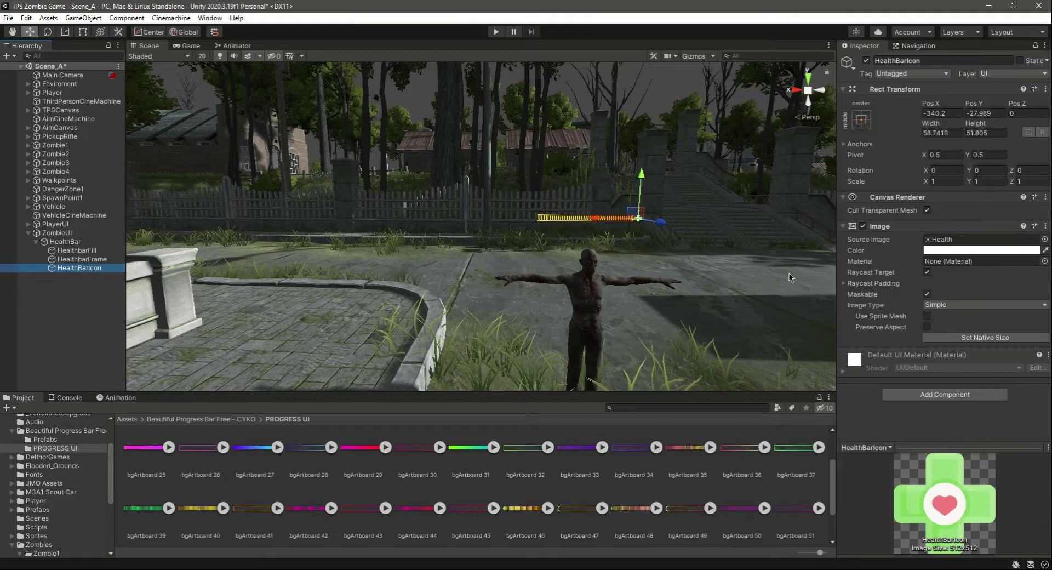
pyautogui.click(953, 251)
pyautogui.moveTo(1030, 312); pyautogui.dragTo(1016, 294)
pyautogui.moveTo(982, 339)
pyautogui.mouseDown()
pyautogui.moveTo(1002, 336)
pyautogui.moveTo(1022, 305)
pyautogui.mouseUp()
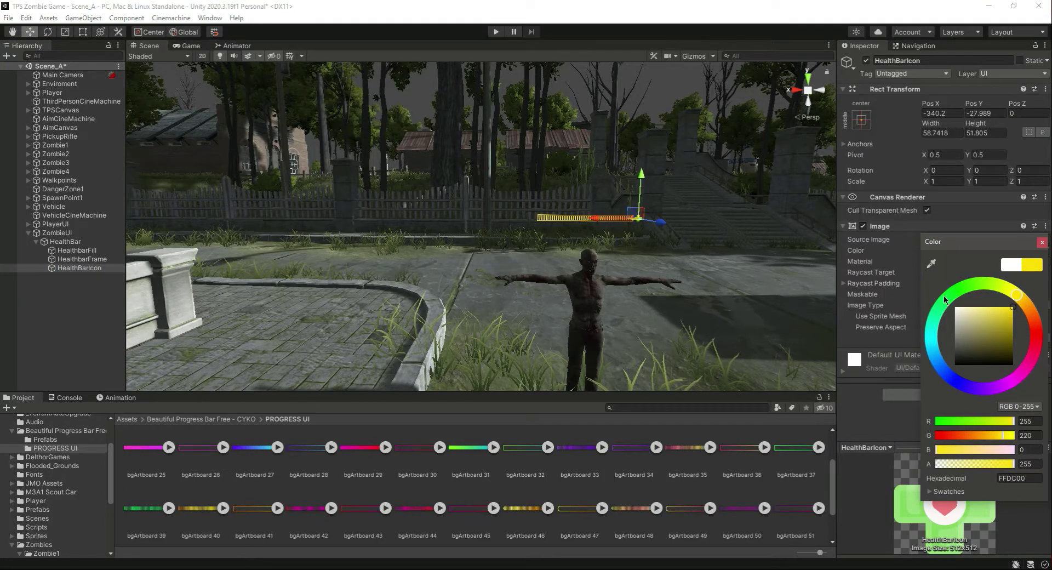
pyautogui.moveTo(455, 277); pyautogui.dragTo(509, 289, button='right')
pyautogui.scroll(8, 504, 305)
pyautogui.moveTo(495, 339); pyautogui.dragTo(265, 284, button='right')
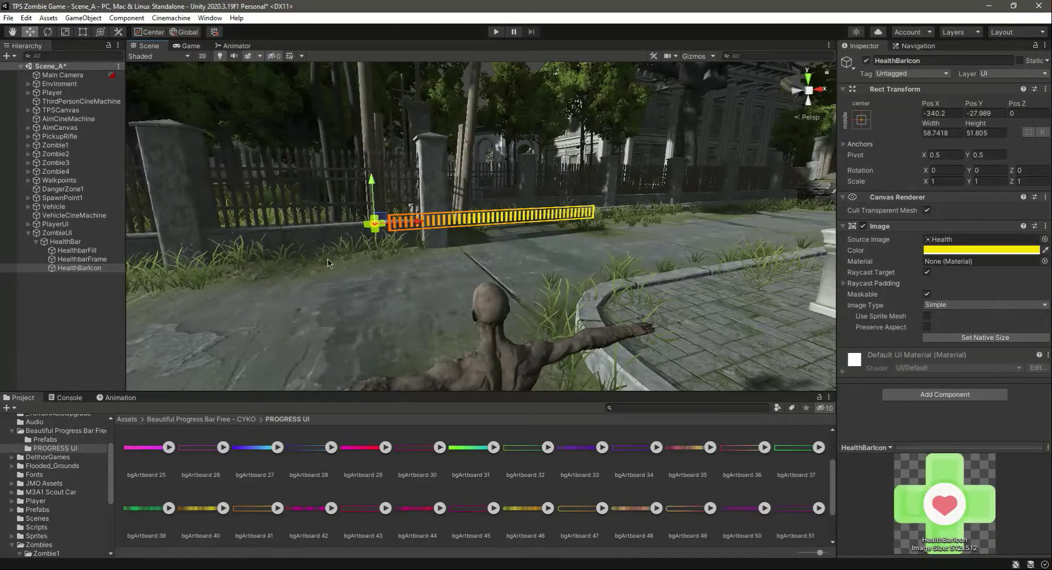
# - Locate the HealthBarIcon's source sprite and set the icon's color back to white (FFFFFF)
pyautogui.click(947, 239)
pyautogui.click(942, 251)
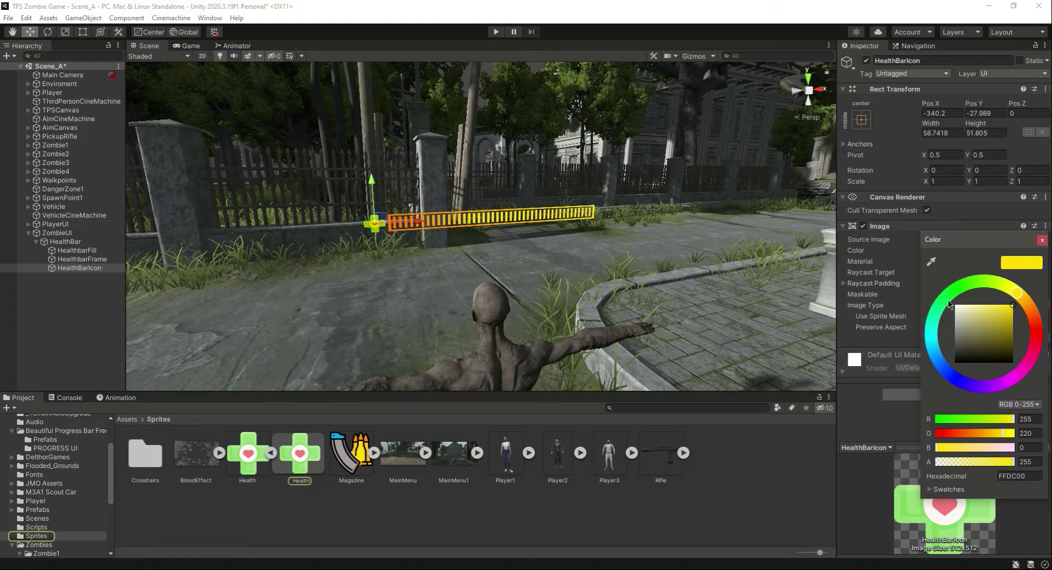
pyautogui.moveTo(964, 330); pyautogui.dragTo(927, 288)
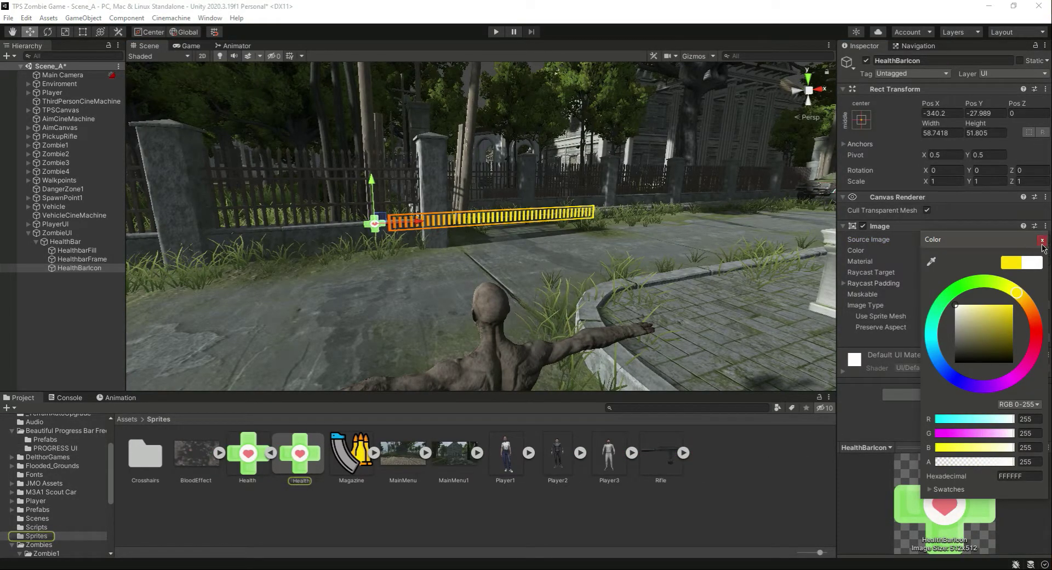
pyautogui.click(1042, 240)
# - Delete the HealthBarIcon from ZombieUI's HealthBar
pyautogui.click(271, 453)
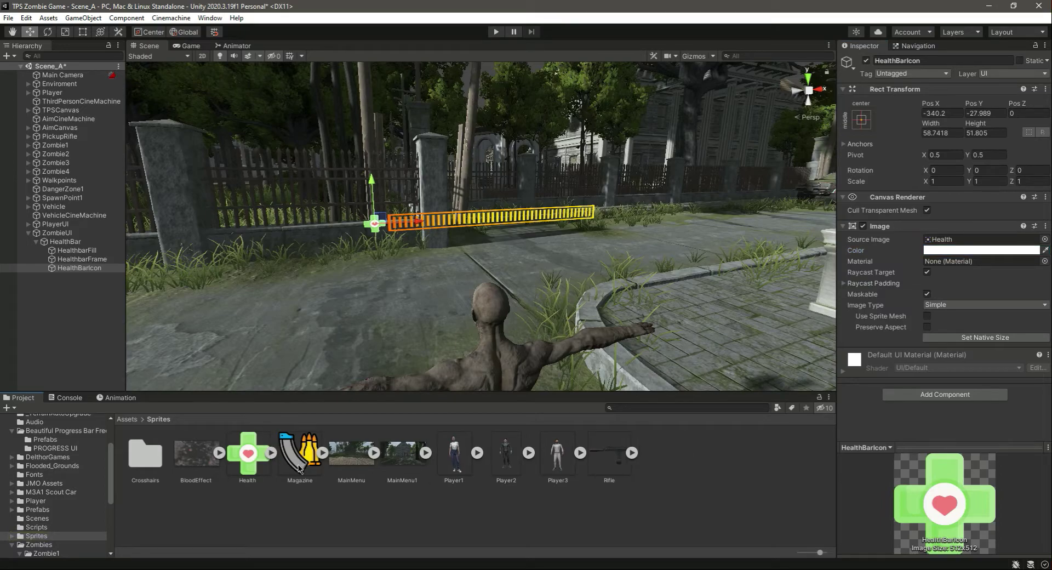
pyautogui.click(80, 267)
pyautogui.press('Delete')
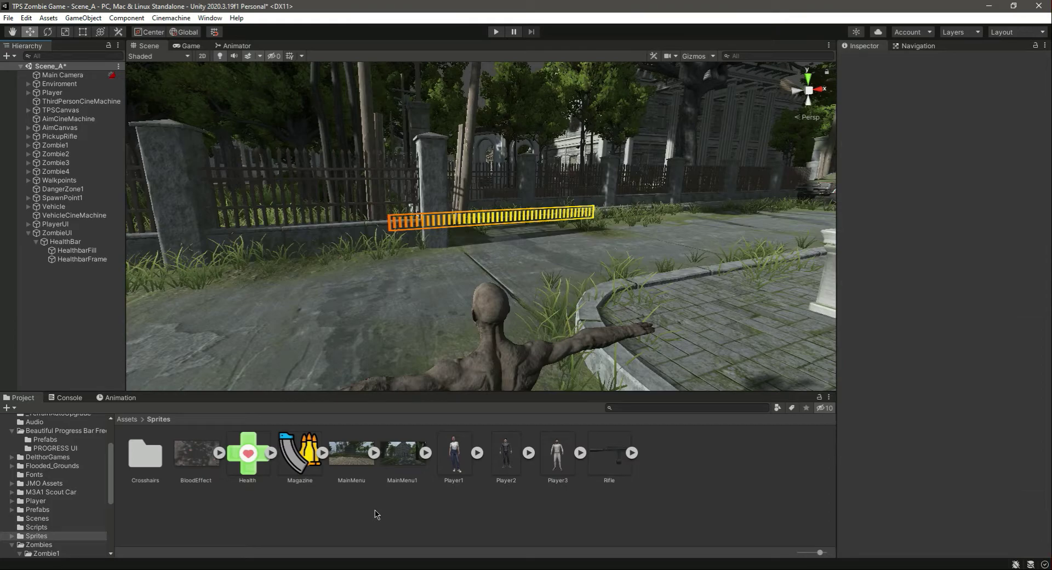
# - Test the iconless HealthBar's slider, return its value to 1, and collapse the HealthBar in the hierarchy
pyautogui.click(65, 241)
pyautogui.moveTo(1011, 333)
pyautogui.mouseDown()
pyautogui.moveTo(926, 333)
pyautogui.moveTo(1023, 351)
pyautogui.moveTo(901, 364)
pyautogui.moveTo(1044, 347)
pyautogui.moveTo(876, 351)
pyautogui.moveTo(1039, 352)
pyautogui.mouseUp()
pyautogui.click(90, 326)
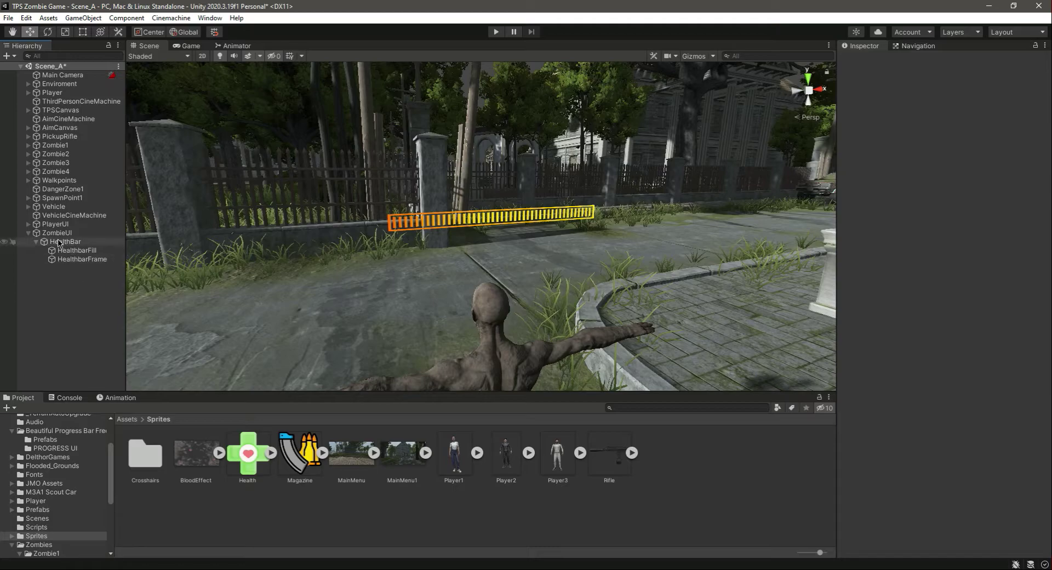
pyautogui.click(36, 242)
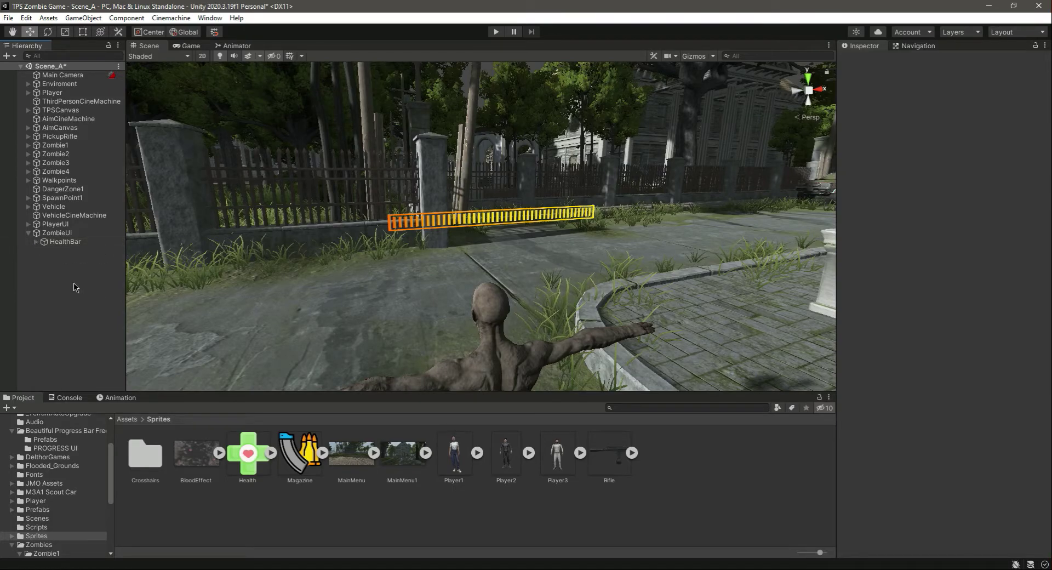
# - Play-test the scene, walking the player toward Zombie1 to check the iconless health bar in the game, and stop the play session
pyautogui.click(70, 242)
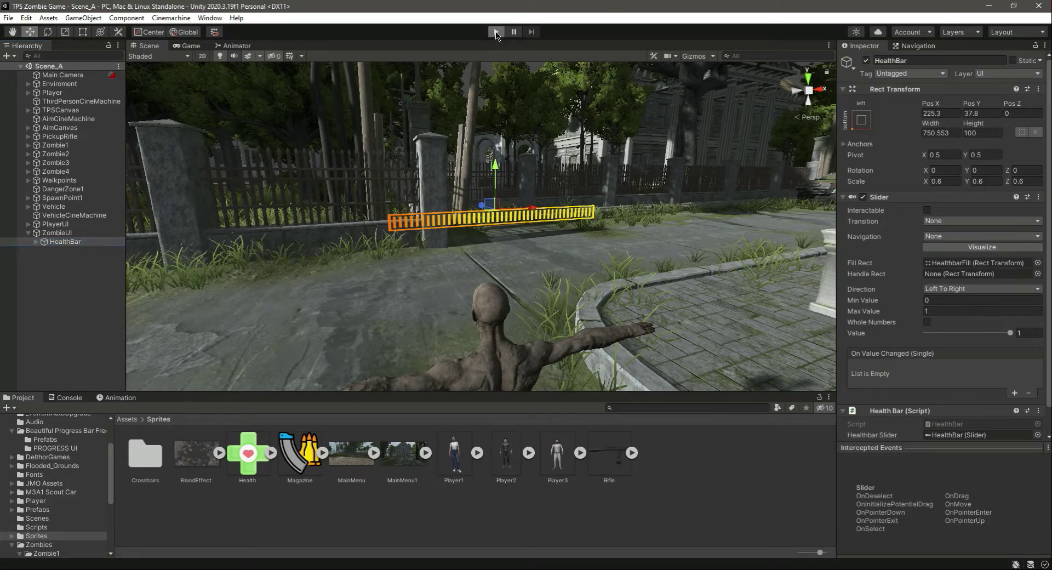
pyautogui.click(496, 32)
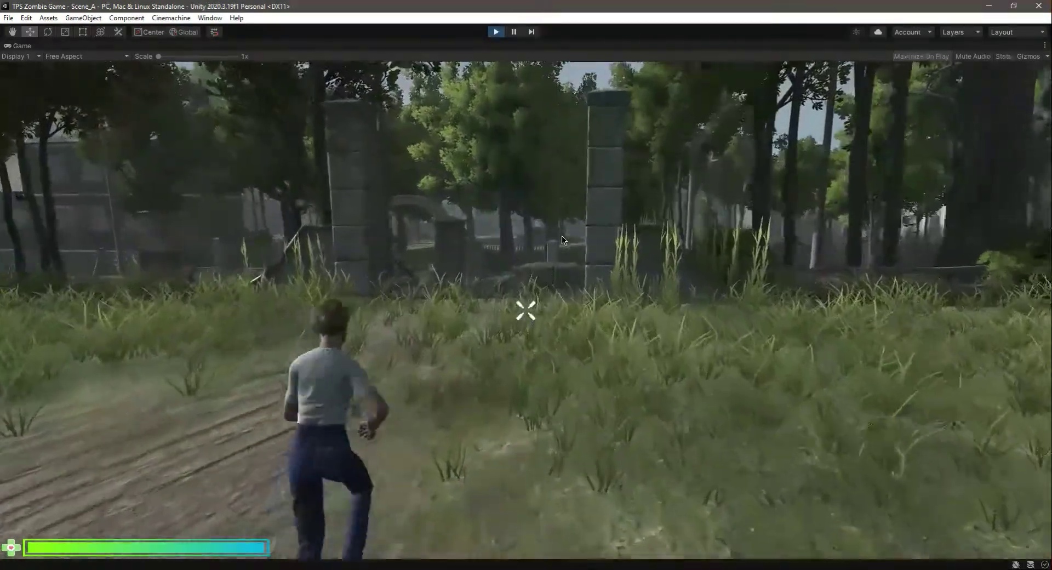
pyautogui.press('w')
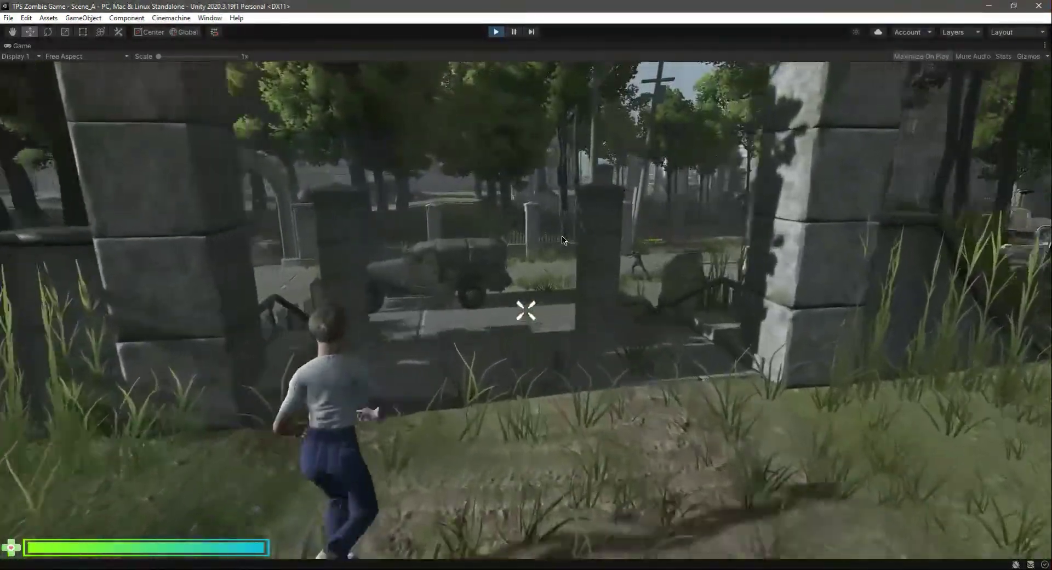
pyautogui.press('w')
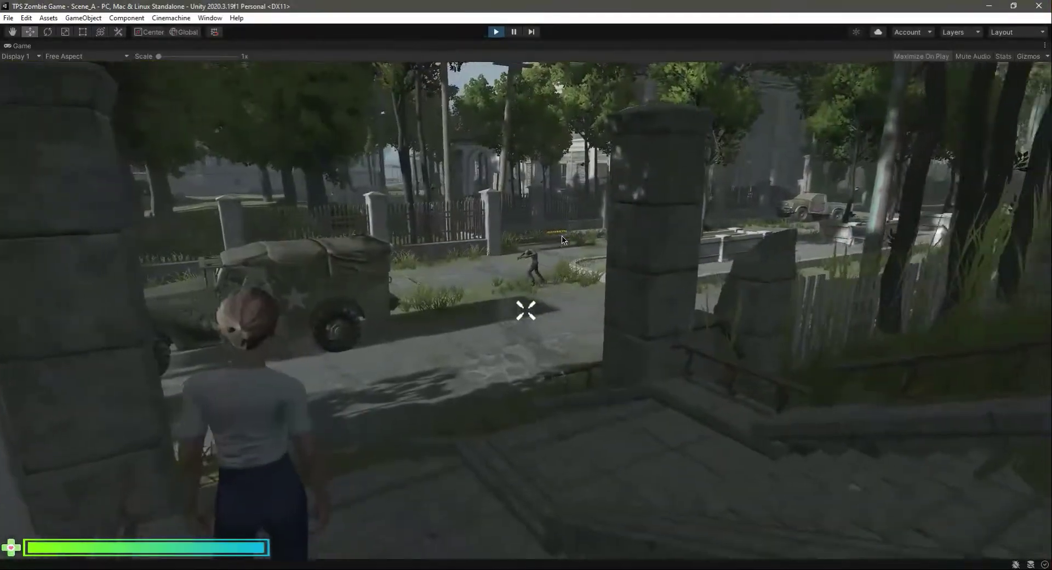
pyautogui.press('w')
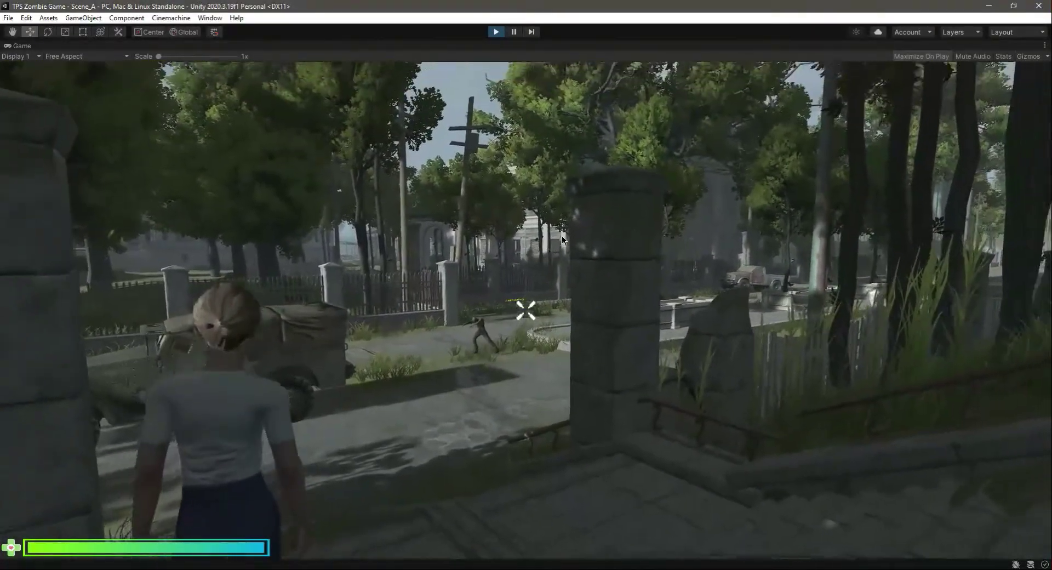
pyautogui.press('w')
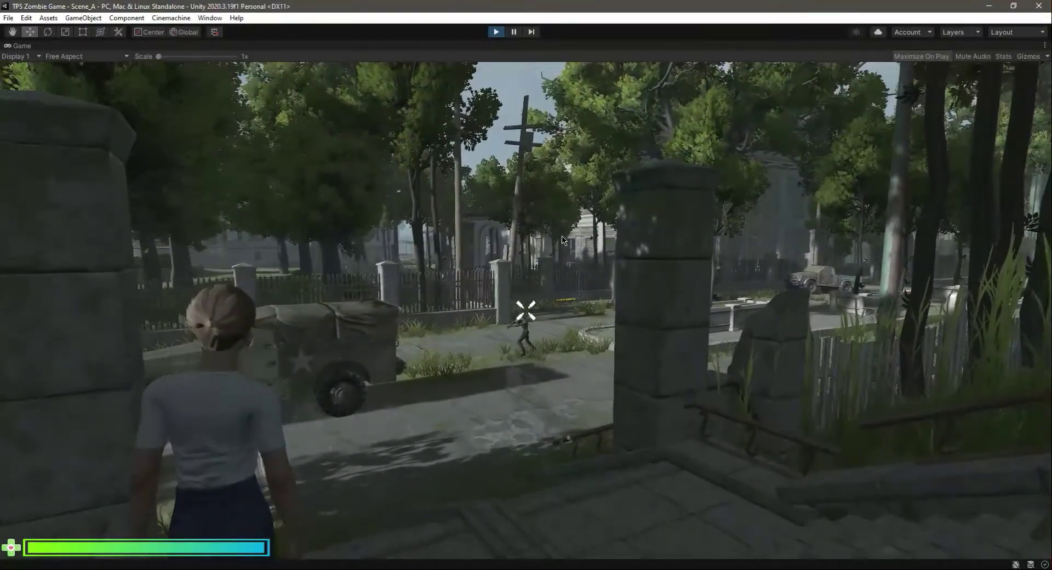
pyautogui.press('w')
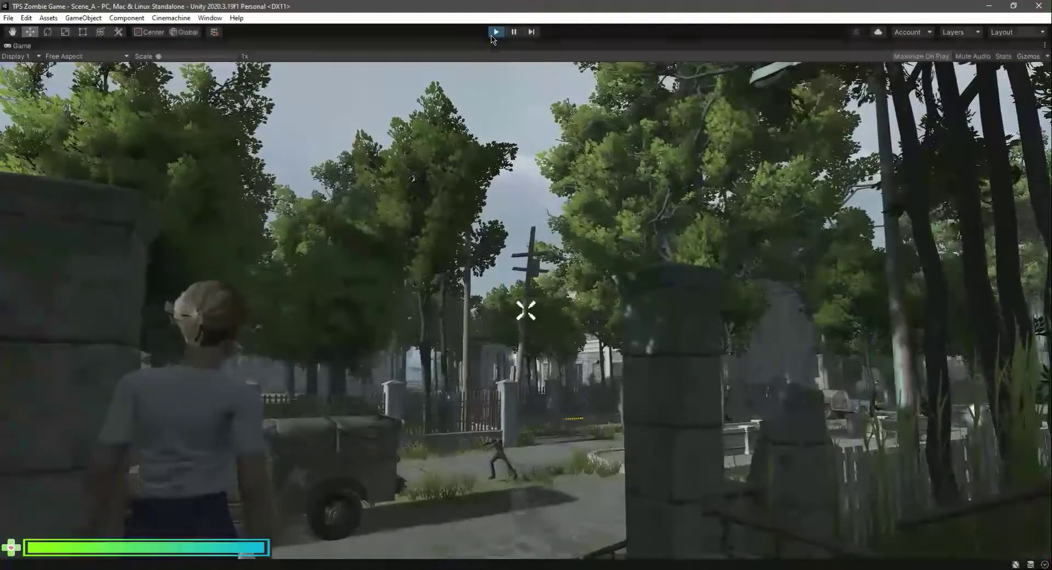
pyautogui.click(496, 31)
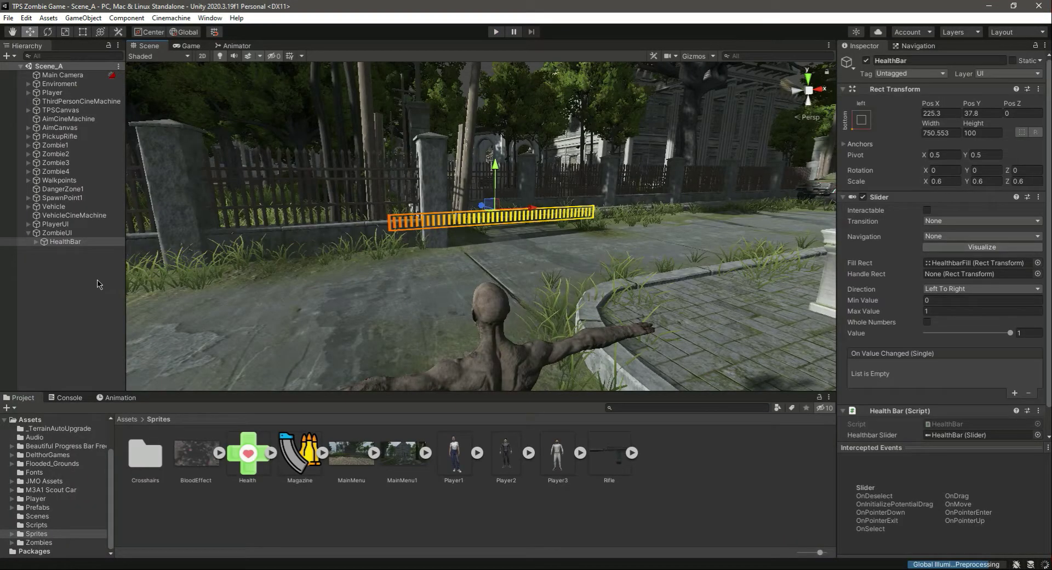
# - Make ZombieUI a child of Zombie1 in the hierarchy and collapse Zombie1
pyautogui.click(28, 233)
pyautogui.click(46, 234)
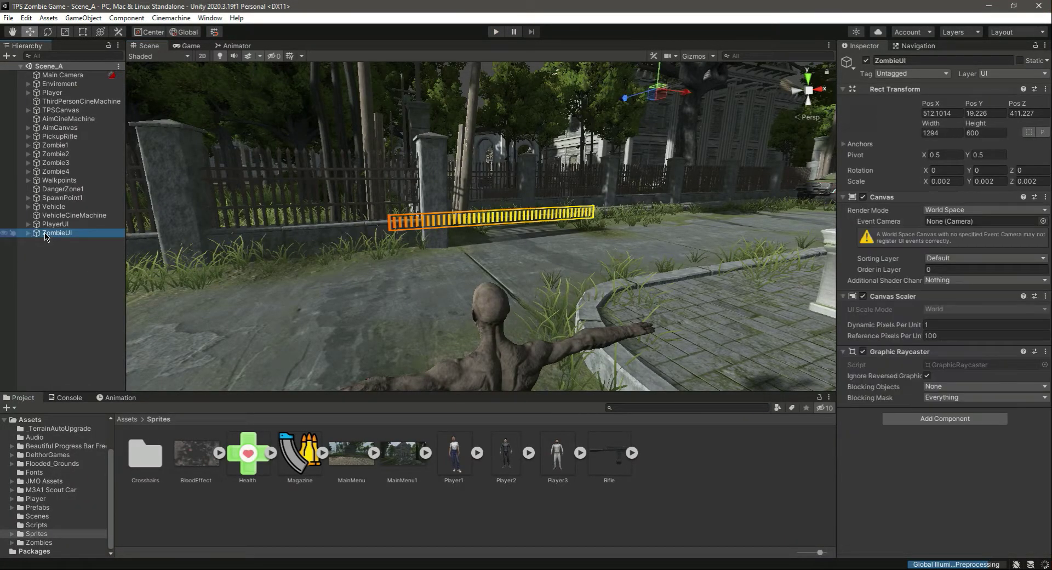
pyautogui.click(28, 146)
pyautogui.click(60, 147)
pyautogui.click(55, 305)
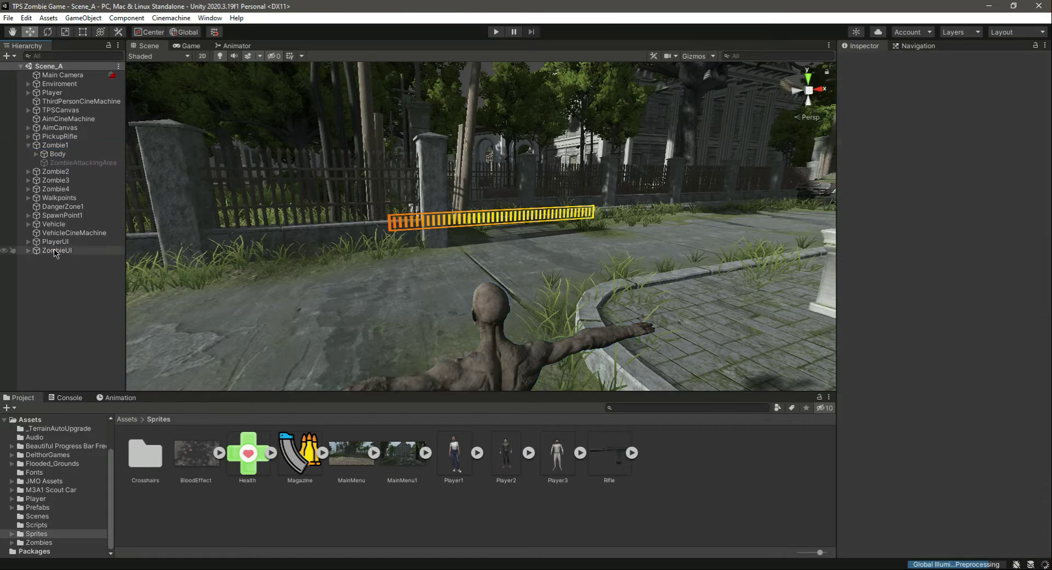
pyautogui.moveTo(55, 251); pyautogui.dragTo(60, 147)
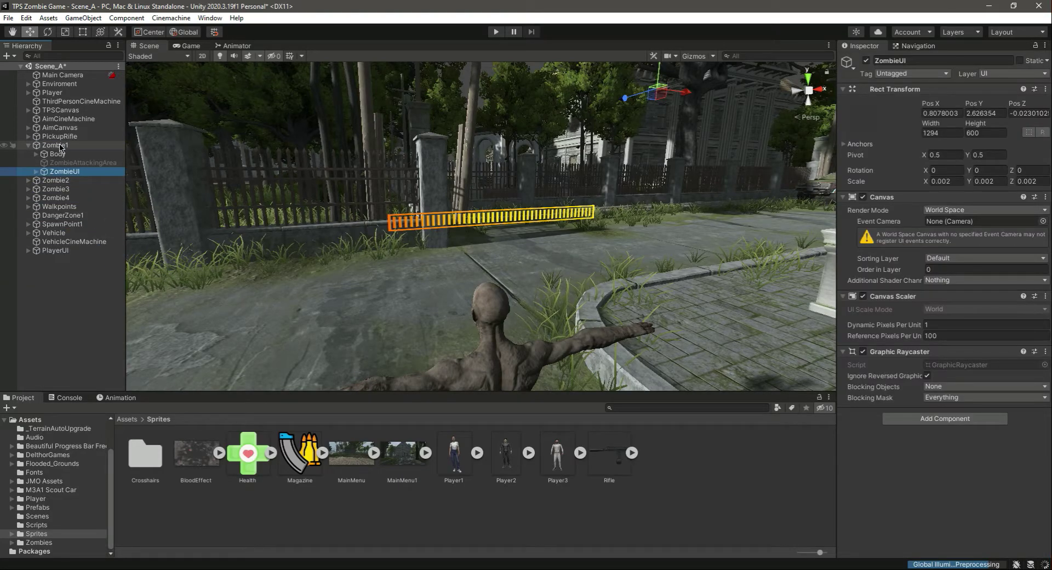
pyautogui.click(28, 145)
pyautogui.moveTo(401, 226); pyautogui.dragTo(405, 252, button='right')
pyautogui.click(46, 245)
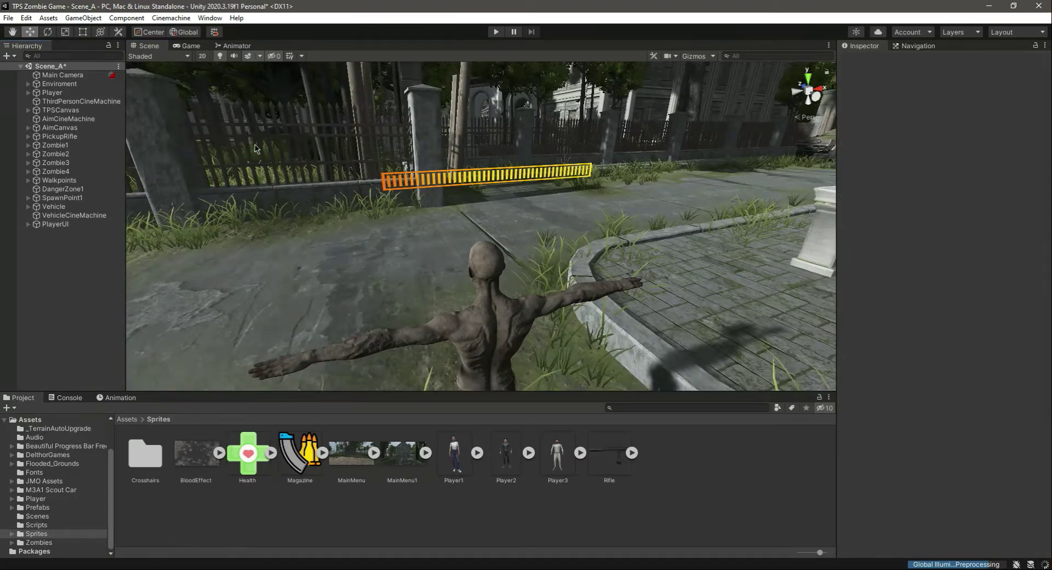
# - Play-test the scene again to watch whether the parented health bar follows Zombie1, and exit play mode
pyautogui.click(495, 33)
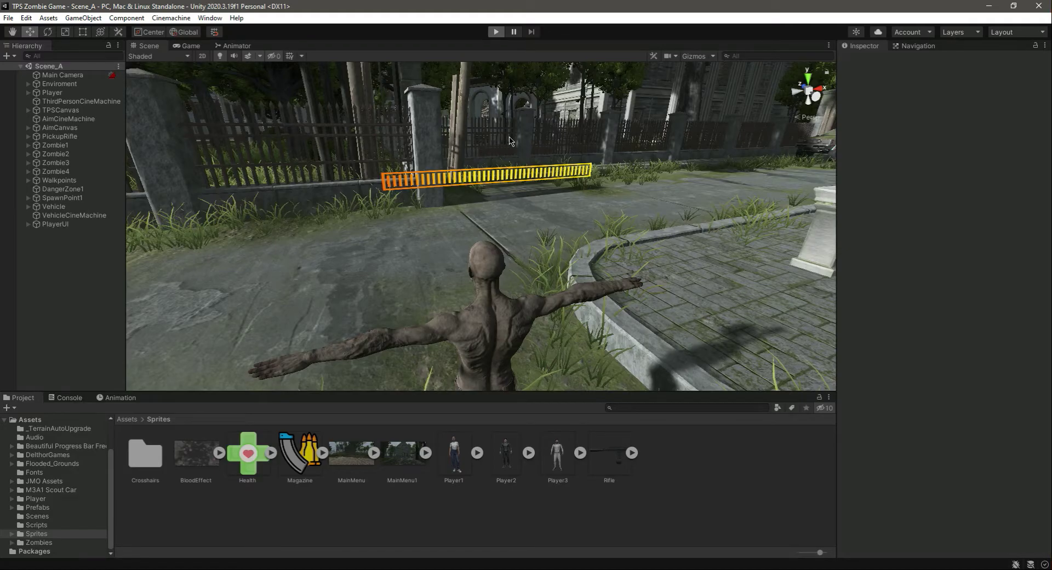
pyautogui.press('w')
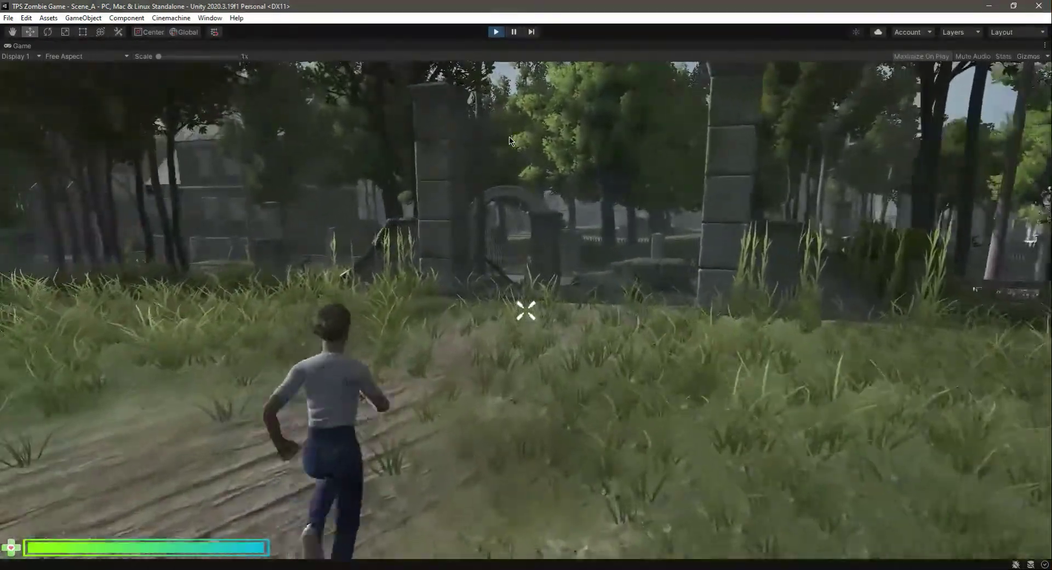
pyautogui.press('w')
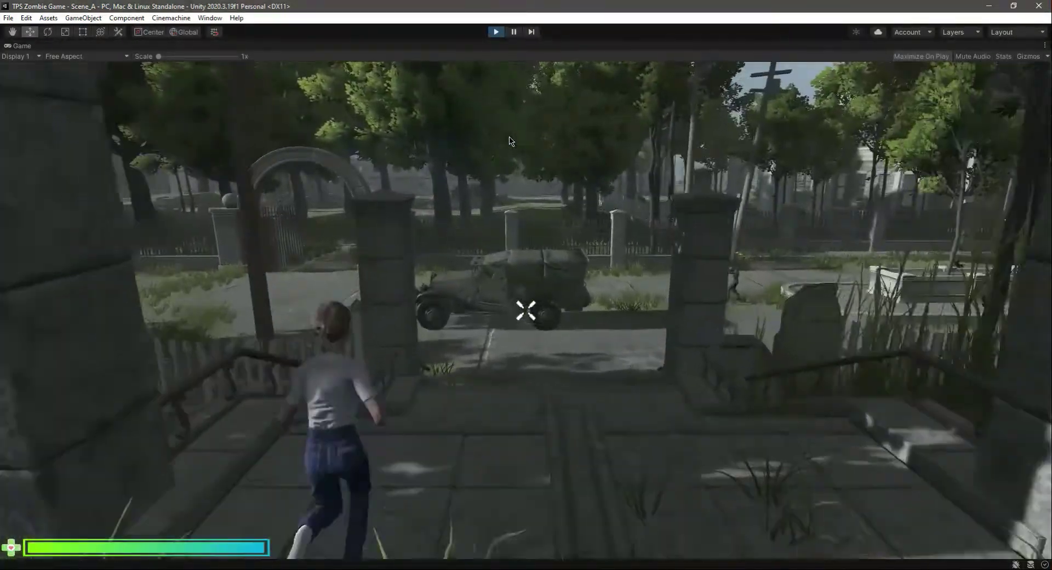
pyautogui.press('w')
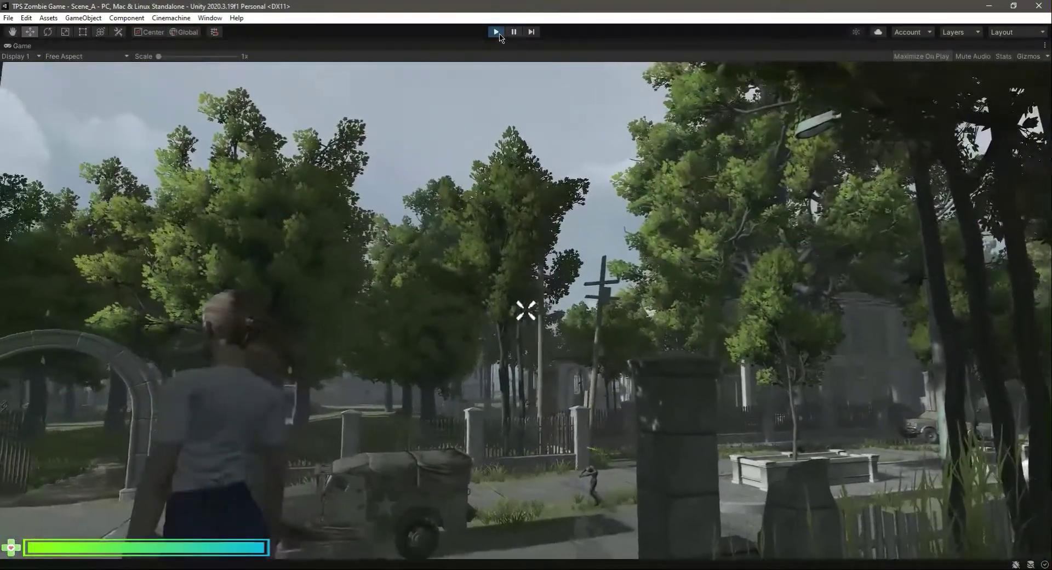
pyautogui.click(497, 34)
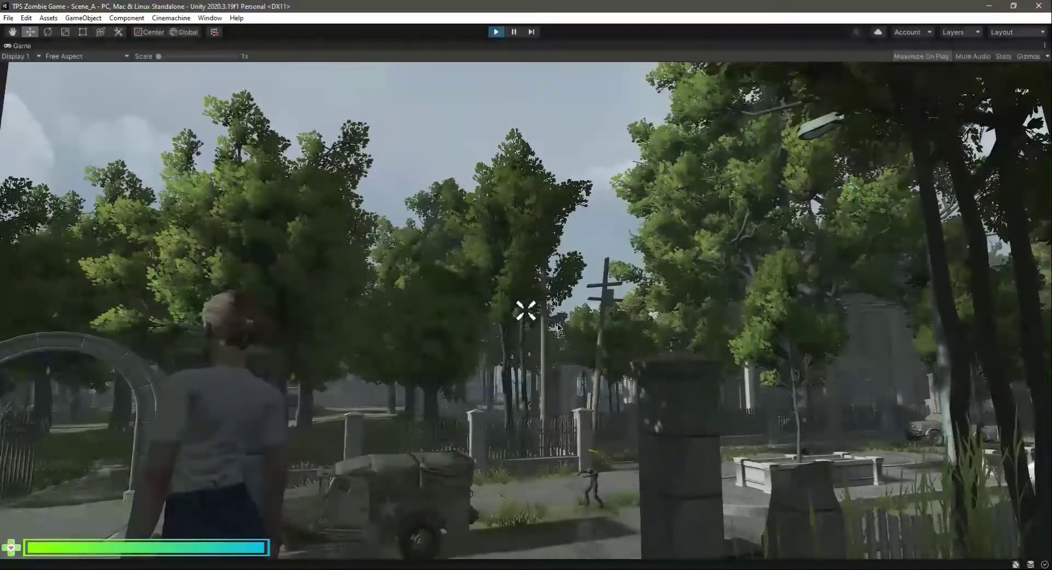
pyautogui.click(495, 32)
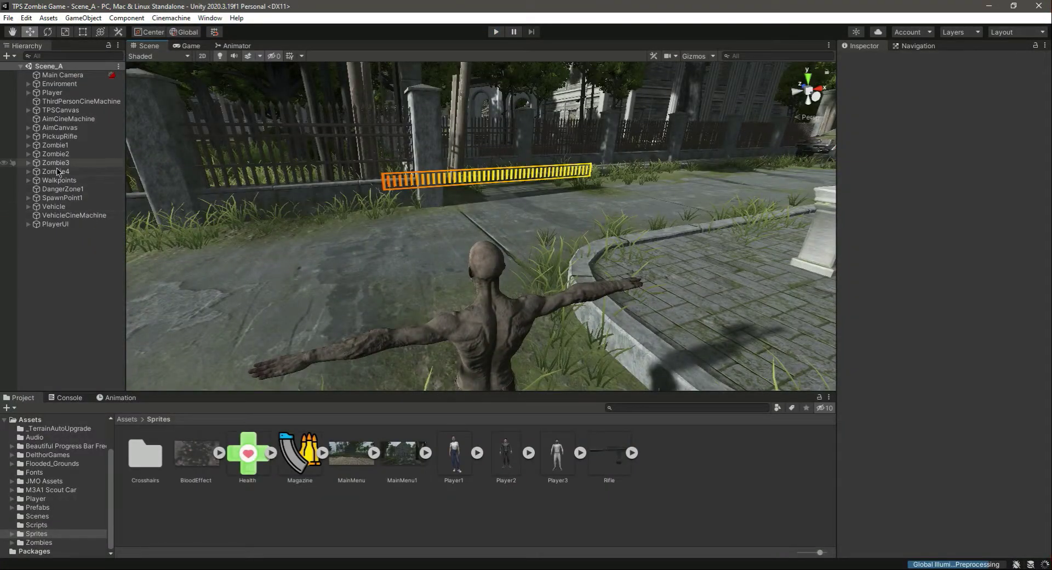
# - Review ZombieUI under Zombie1, and open Zombie1's attached script in Visual Studio Code
pyautogui.click(28, 145)
pyautogui.click(56, 147)
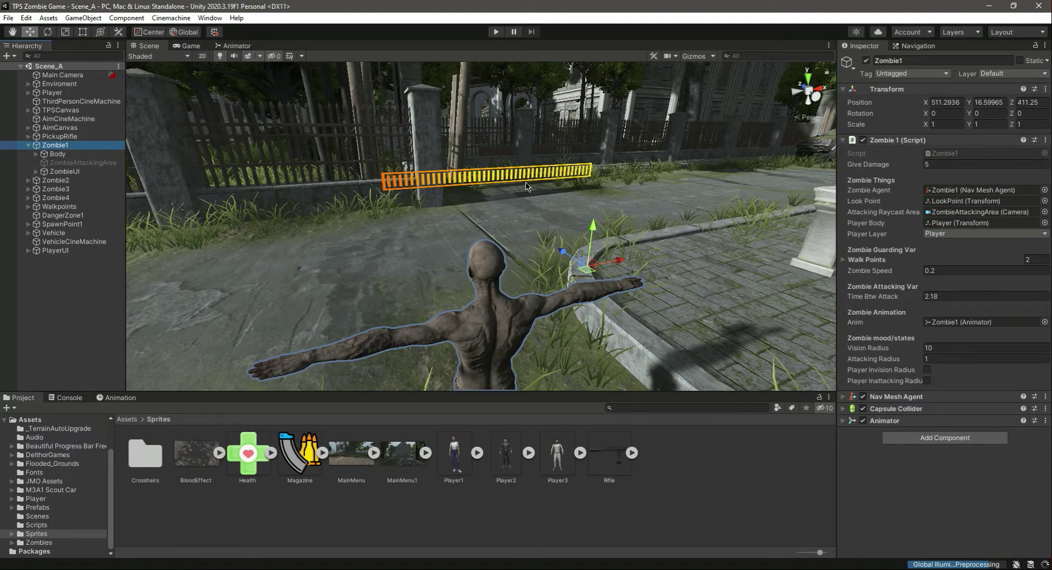
pyautogui.click(64, 171)
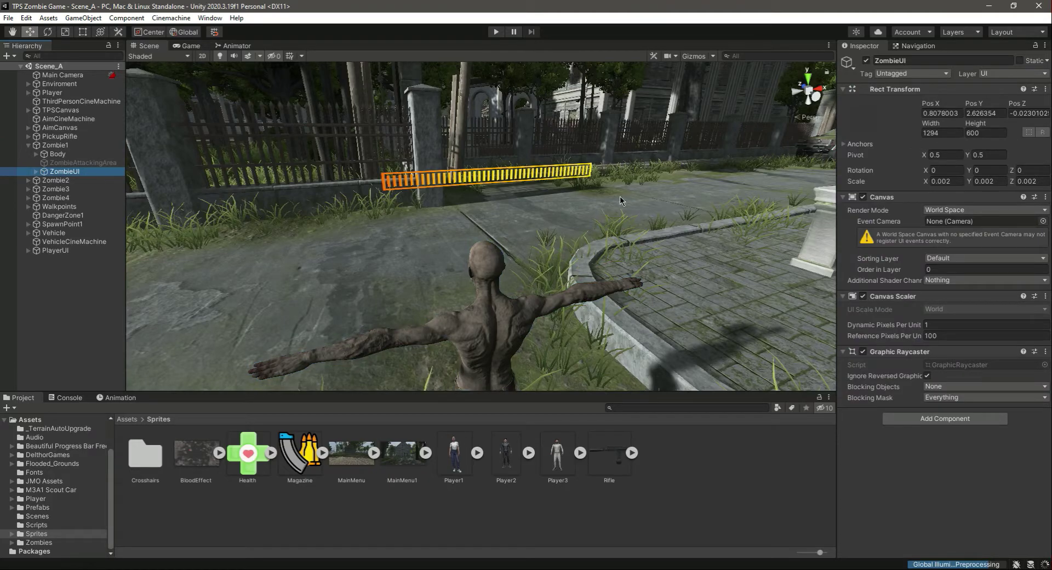
pyautogui.moveTo(497, 255); pyautogui.dragTo(563, 134, button='right')
pyautogui.press('f')
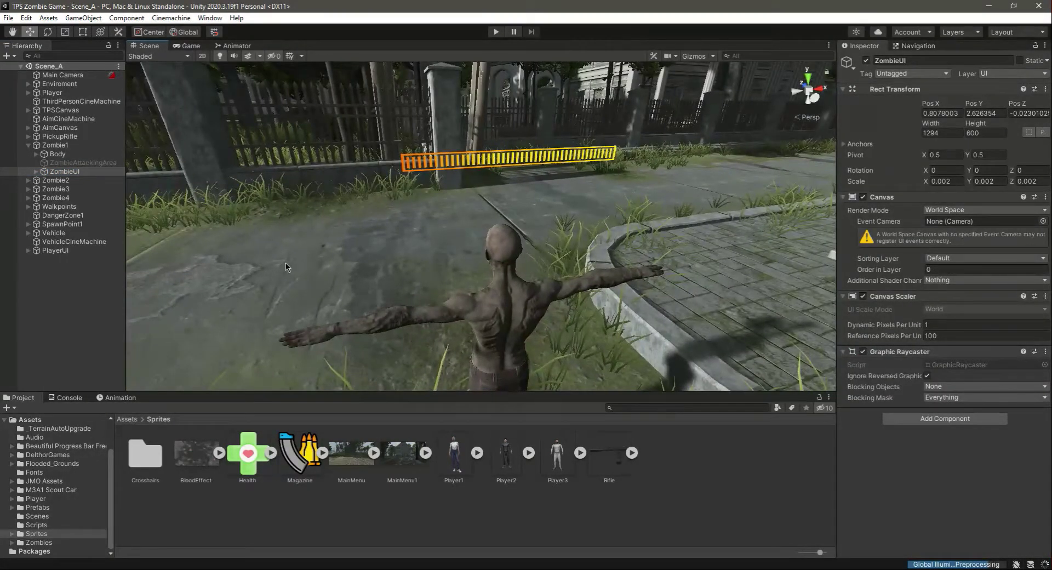
pyautogui.click(54, 146)
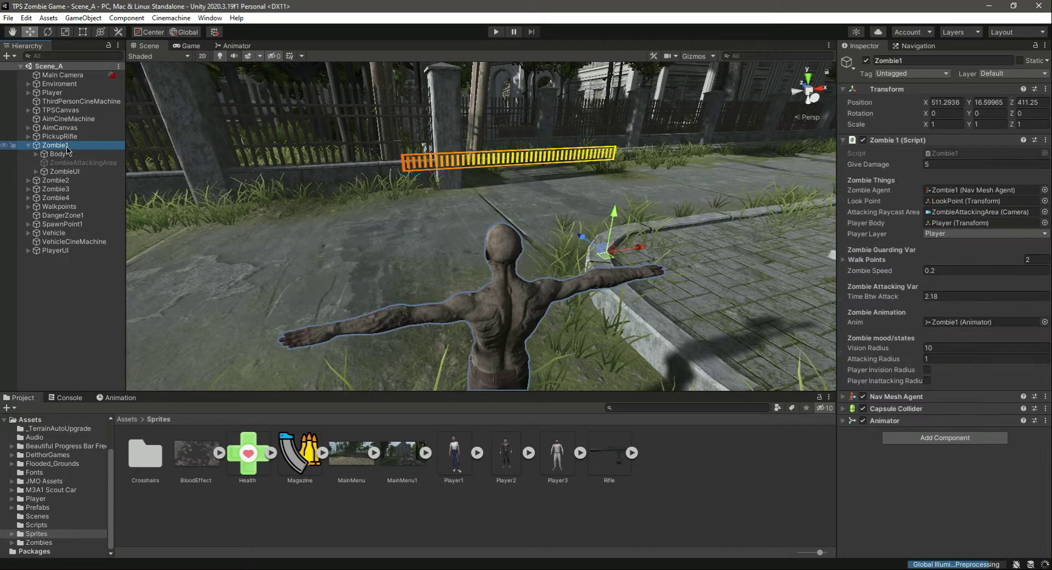
pyautogui.click(945, 153)
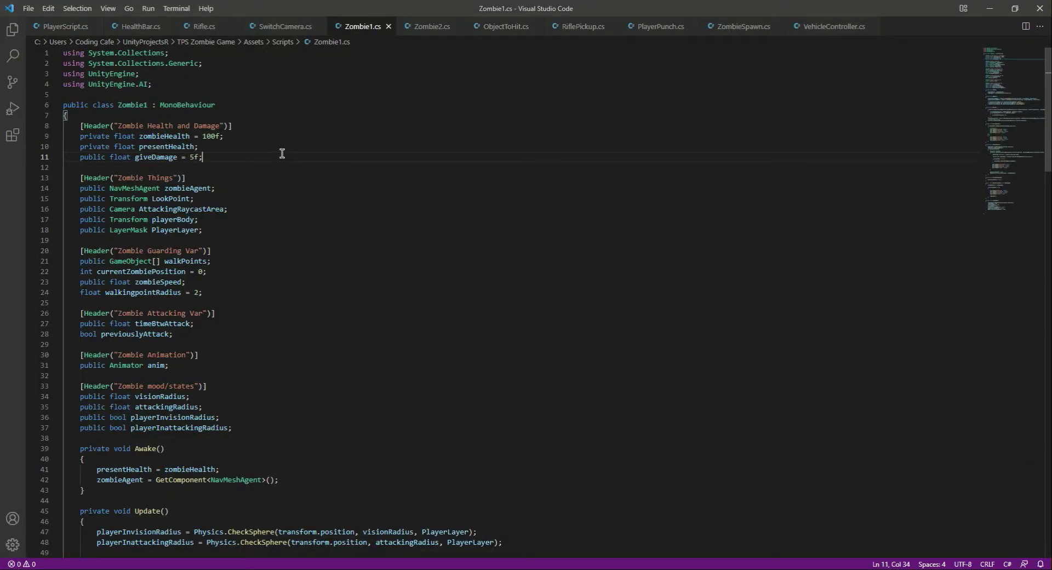
# - Copy the declaration "public HealthBar healthBar;" from PlayerScript.cs into Zombie1.cs, on a new line below giveDamage
pyautogui.click(66, 26)
pyautogui.scroll(9, 958, 167)
pyautogui.scroll(20, 958, 167)
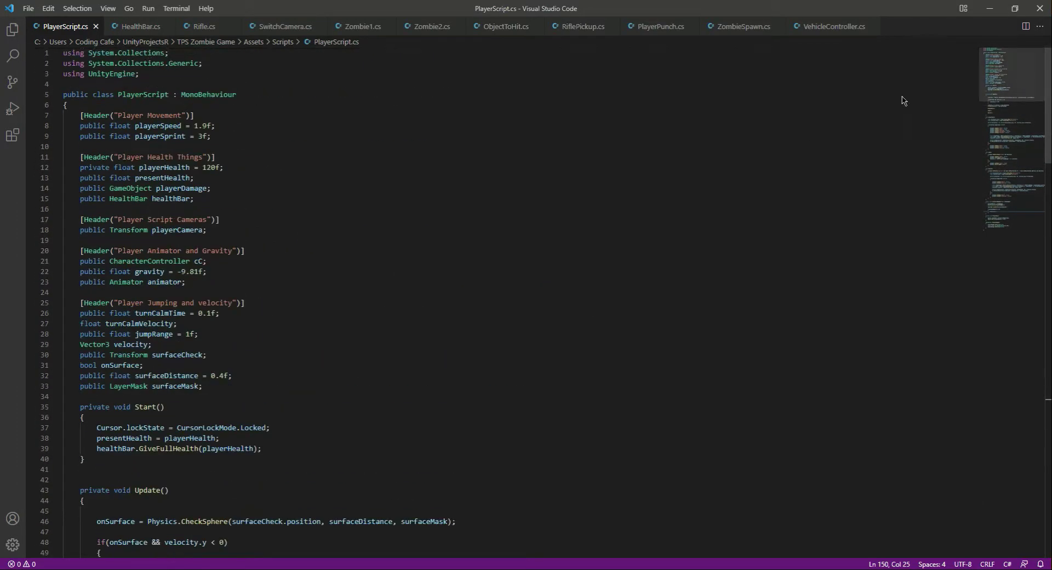
pyautogui.moveTo(80, 201); pyautogui.dragTo(210, 195)
pyautogui.hotkey('ctrl', 'c')
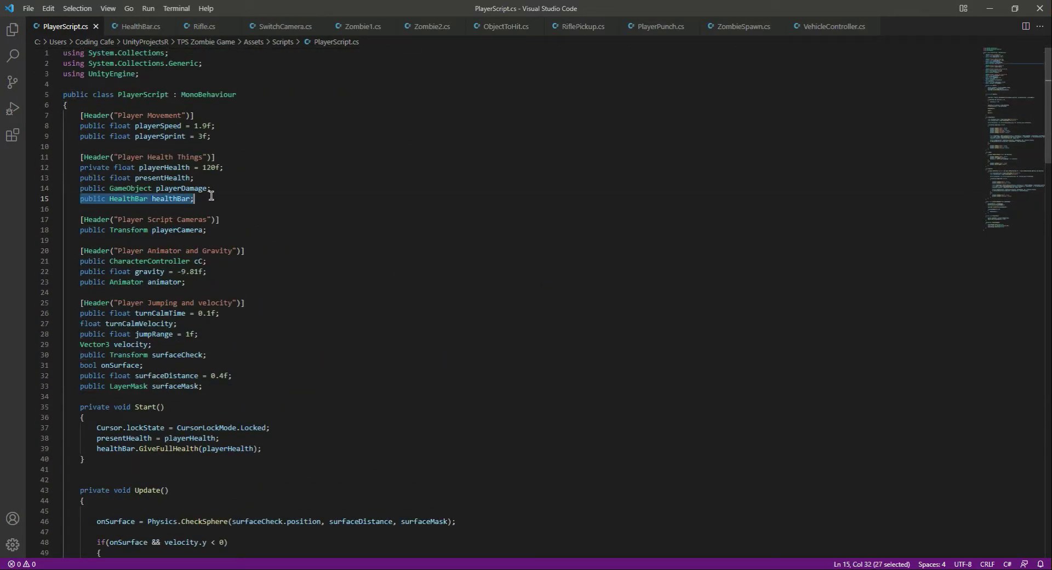
pyautogui.click(361, 26)
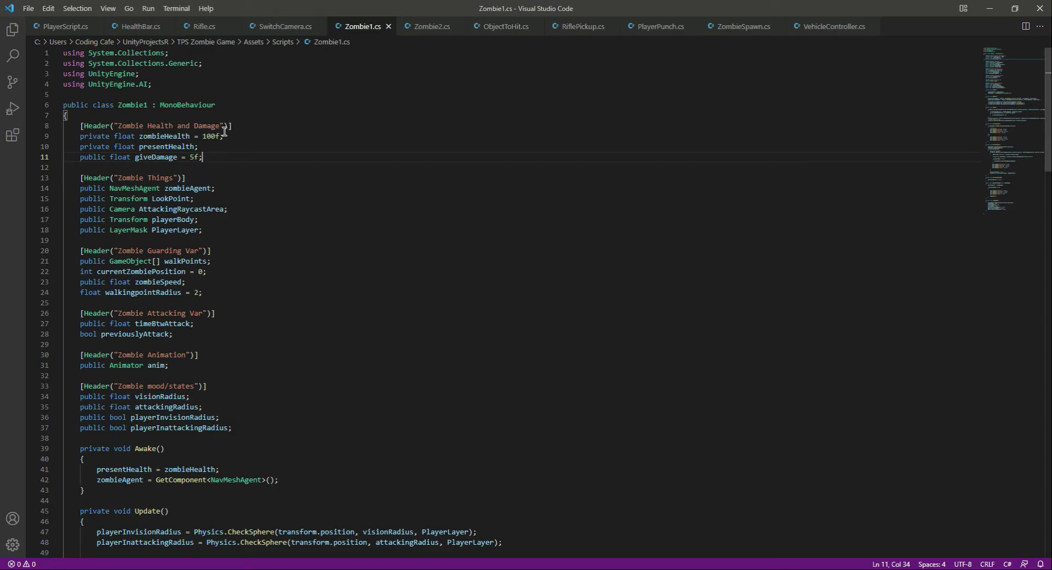
pyautogui.press('Return')
pyautogui.hotkey('ctrl', 'v')
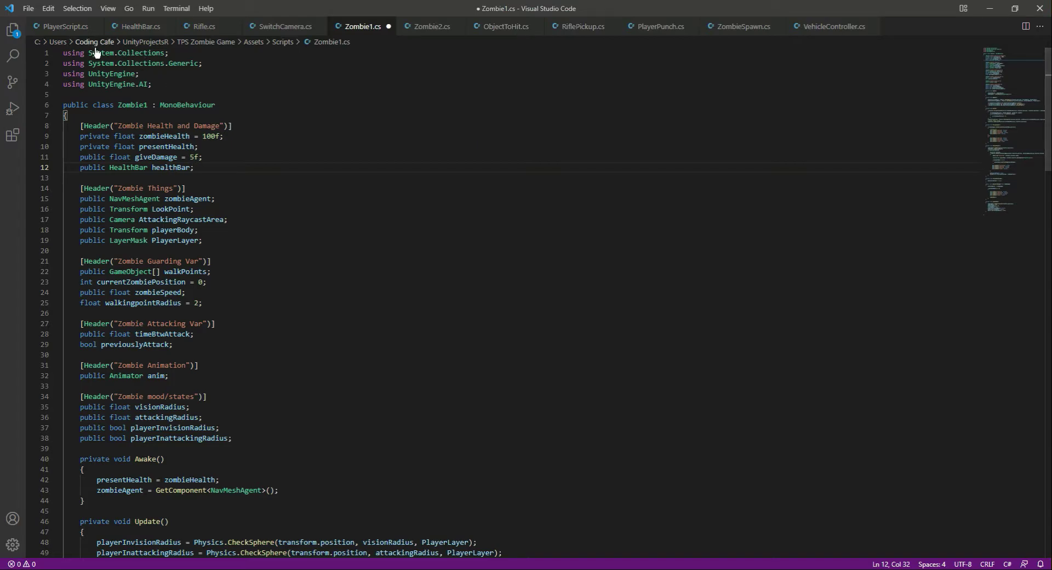
# - Take the healthBar.GiveFullHealth( call from the Start method in PlayerScript.cs and go to the Awake method in Zombie1.cs
pyautogui.click(65, 27)
pyautogui.scroll(-3, 187, 237)
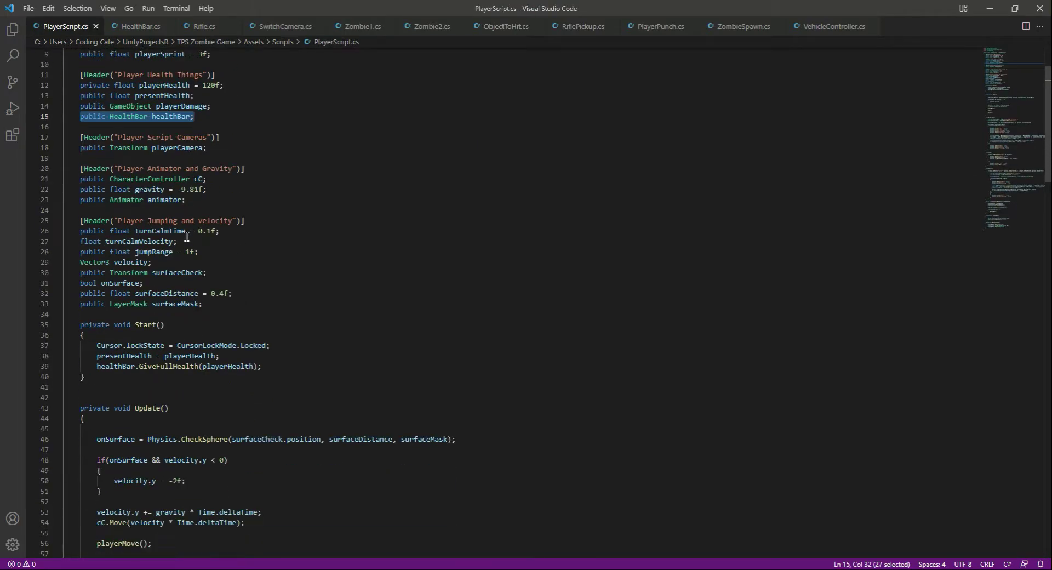
pyautogui.click(110, 364)
pyautogui.click(97, 366)
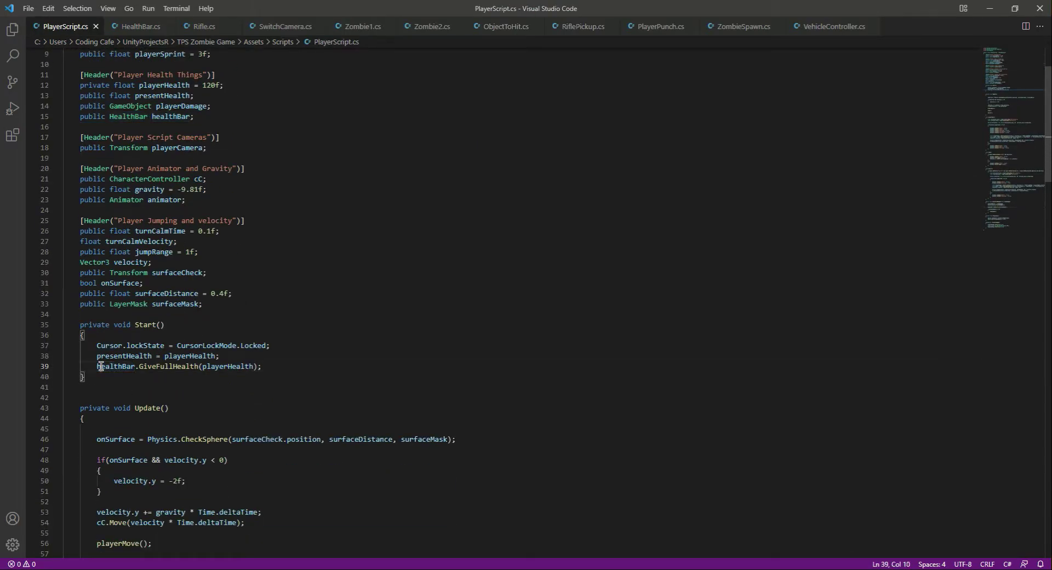
pyautogui.click(98, 366)
pyautogui.click(225, 367)
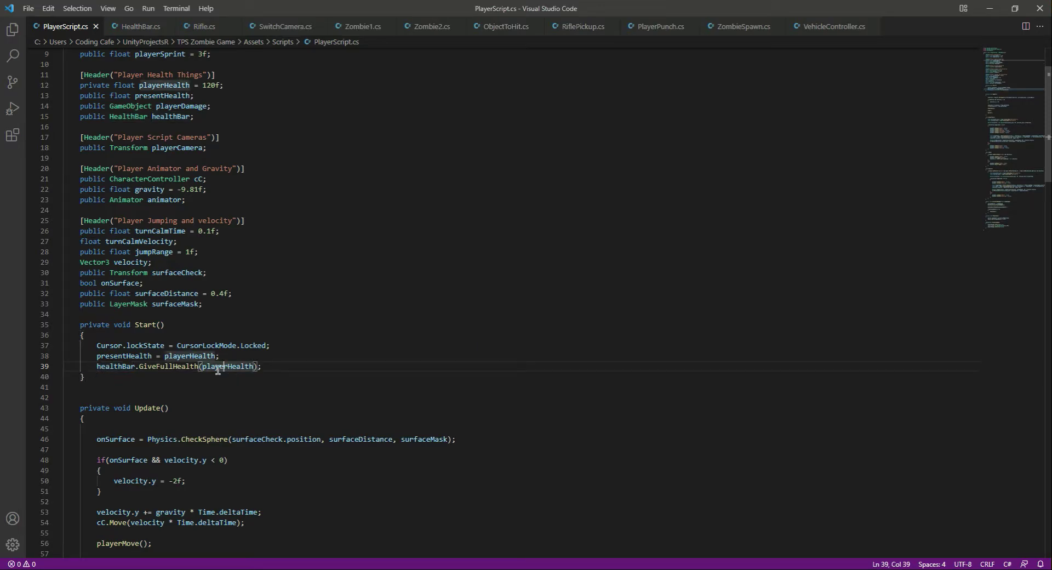
pyautogui.moveTo(96, 367); pyautogui.dragTo(196, 366)
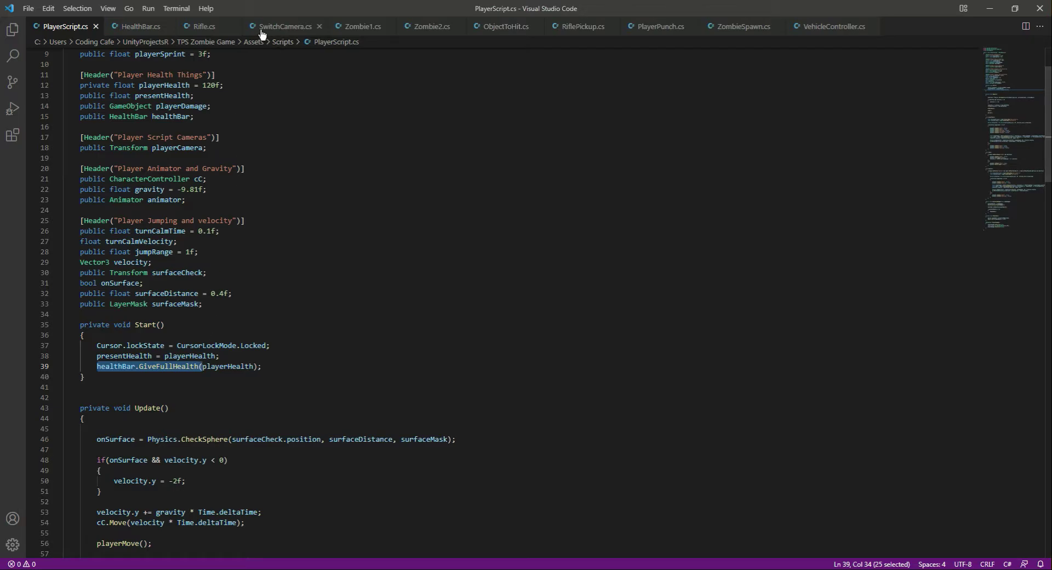
pyautogui.click(356, 26)
pyautogui.scroll(-6, 246, 280)
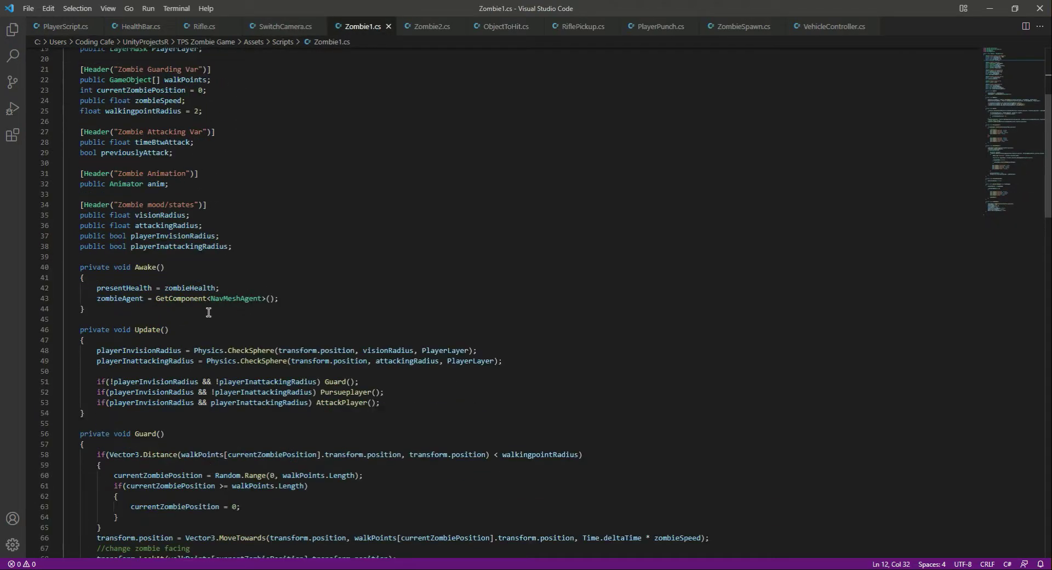